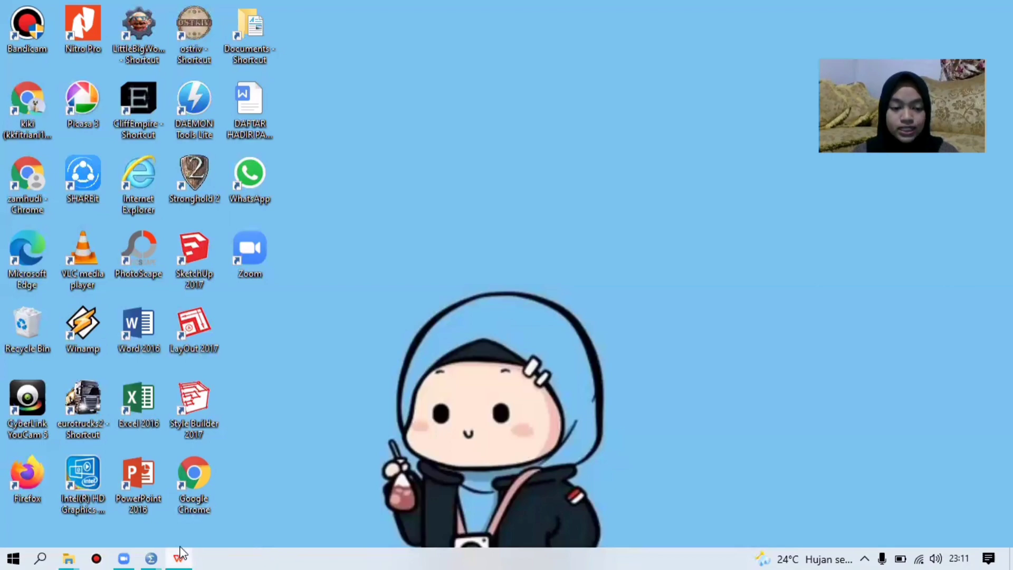
Switch to the CROSSTAB.xlsx workbook in WPS Office and examine the raw survey data on Data Mentah and the numeric codes on Koding
{"action": "mouse_move", "coordinate": [180, 557]}
{"action": "left_click", "coordinate": [182, 525]}
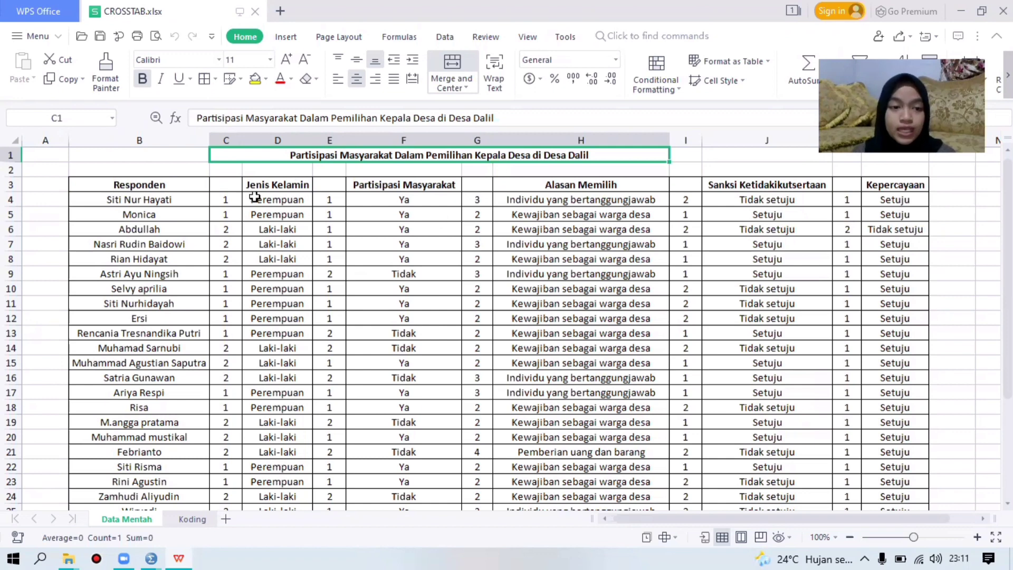
{"action": "left_click", "coordinate": [203, 173]}
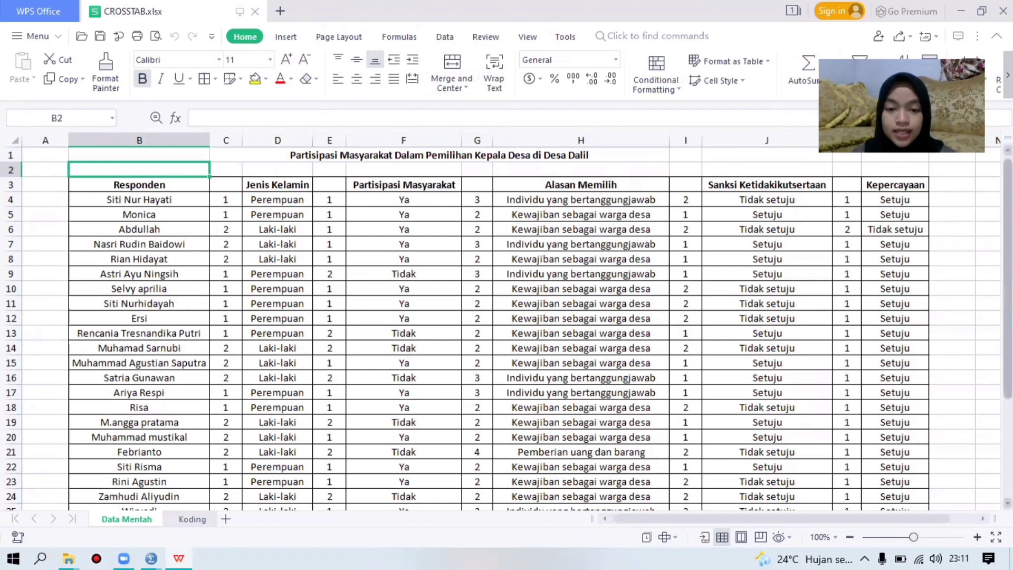
{"action": "scroll", "coordinate": [1008, 399], "scroll_direction": "down", "scroll_amount": 1}
{"action": "scroll", "coordinate": [1007, 398], "scroll_direction": "up", "scroll_amount": 1}
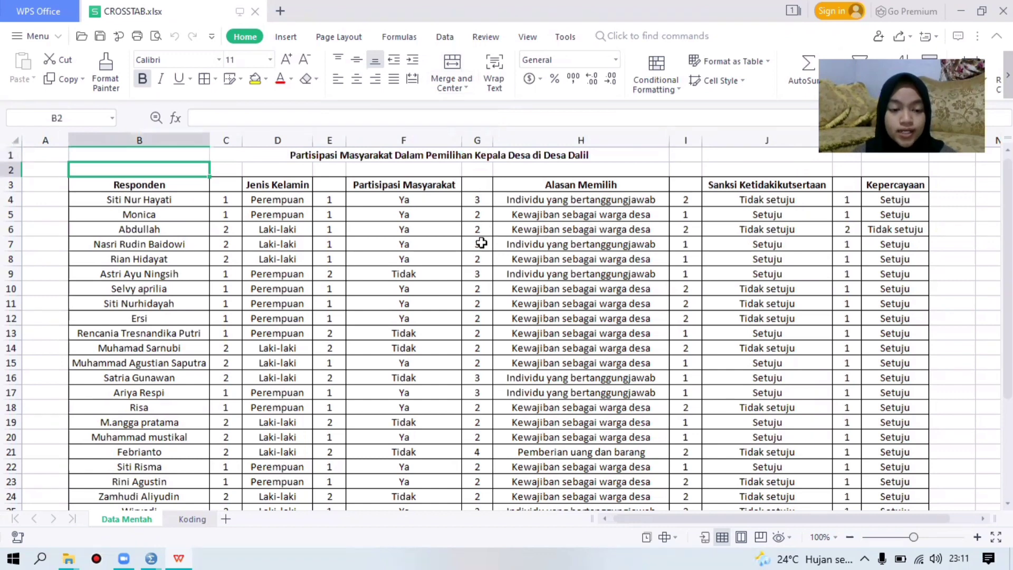
{"action": "left_click", "coordinate": [407, 331]}
{"action": "left_click", "coordinate": [326, 330], "text": "shift"}
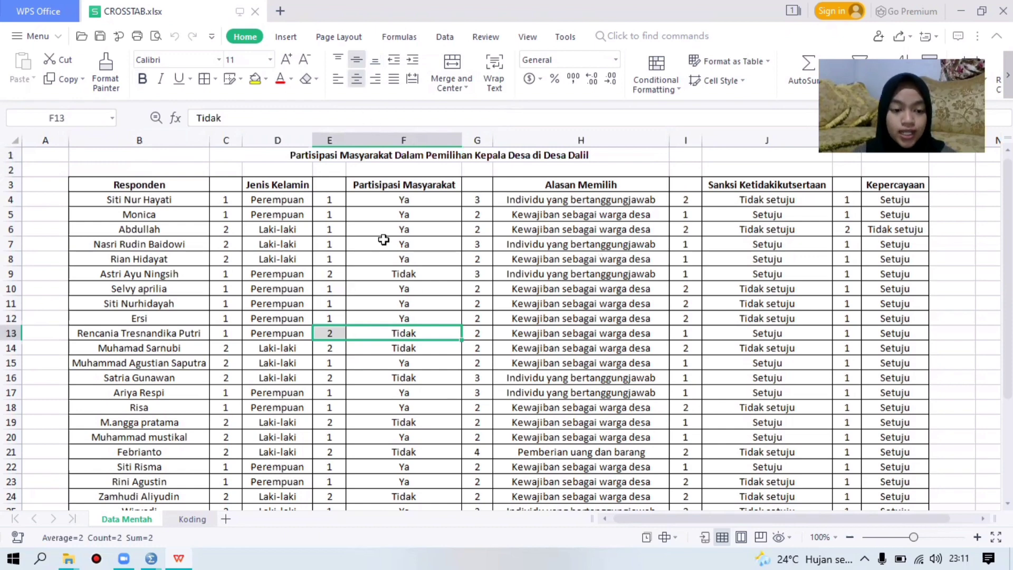
{"action": "left_click", "coordinate": [193, 521]}
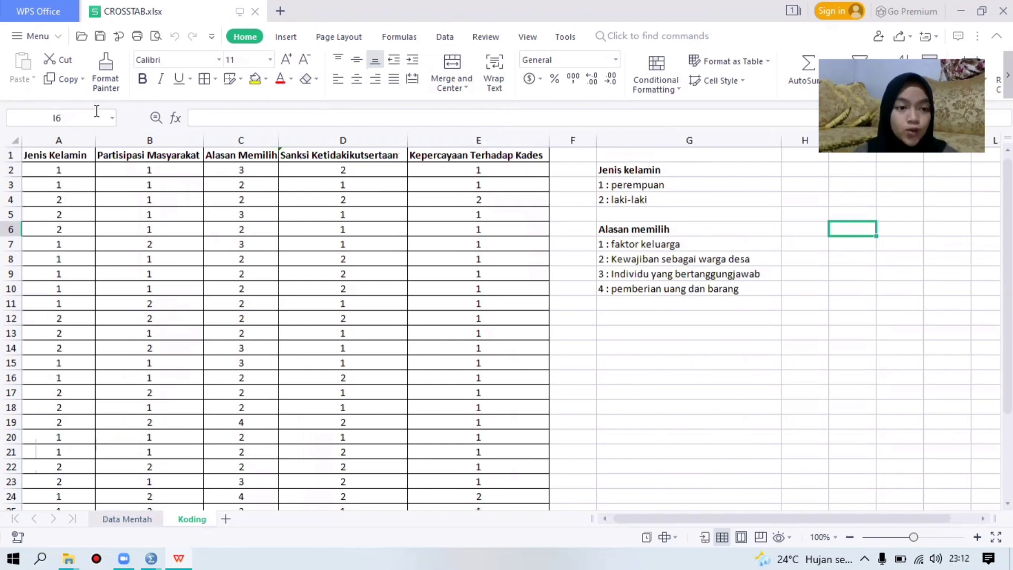
{"action": "left_click", "coordinate": [57, 176]}
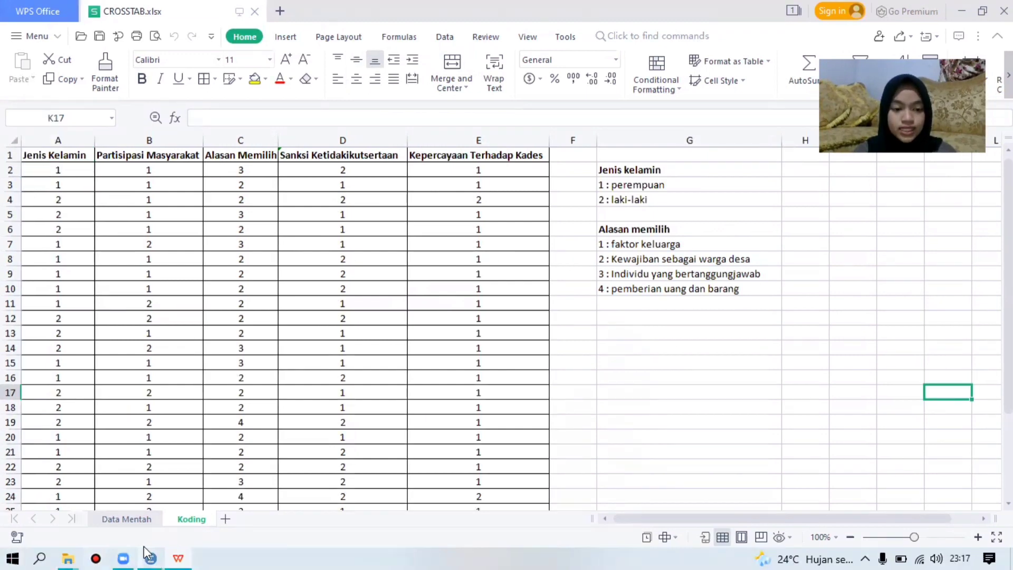
In the SPSS Data Editor, rename the first variable GENDER and set its decimals to 0
{"action": "mouse_move", "coordinate": [148, 553]}
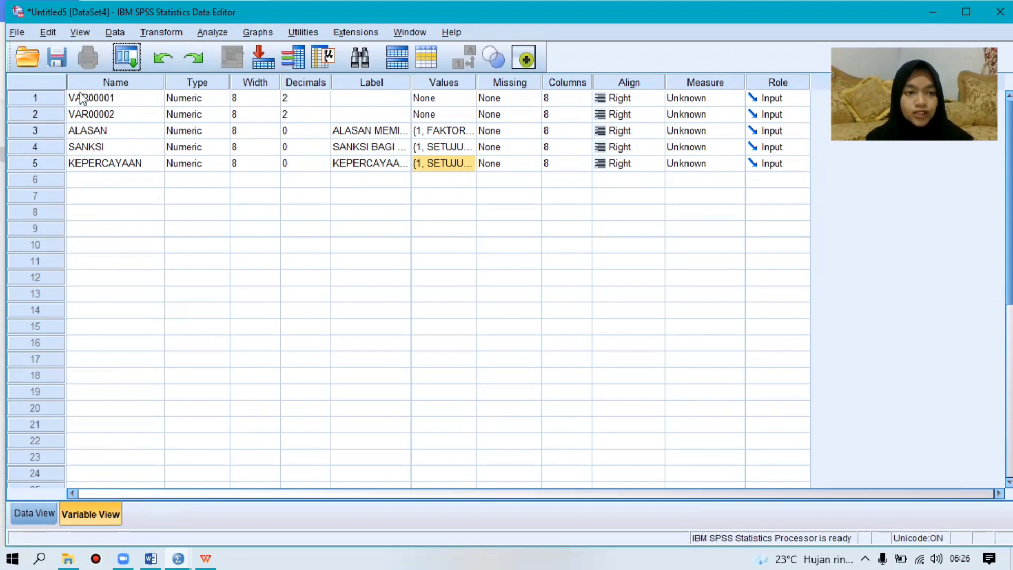
{"action": "left_click", "coordinate": [112, 92]}
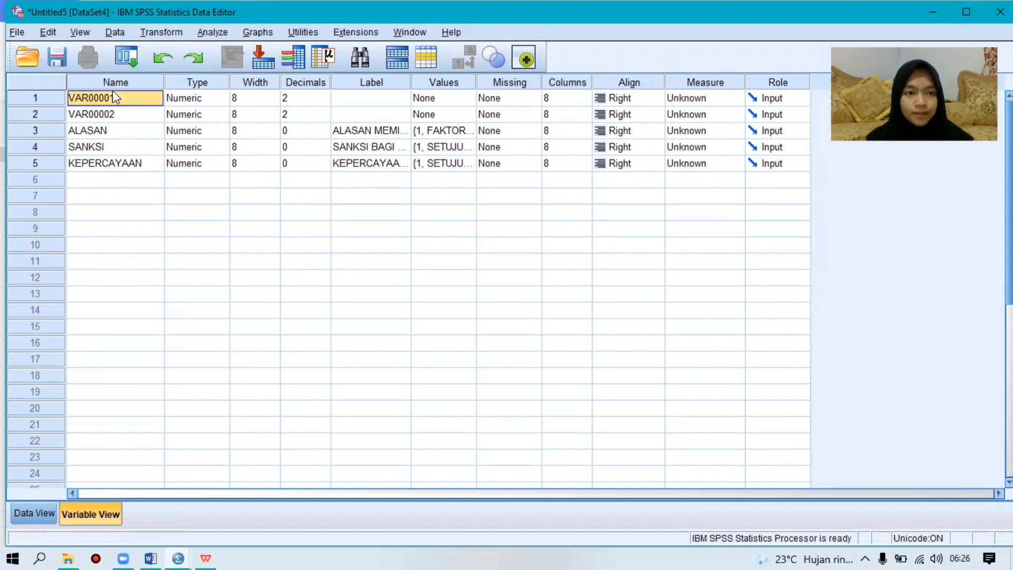
{"action": "type", "text": "GENDER"}
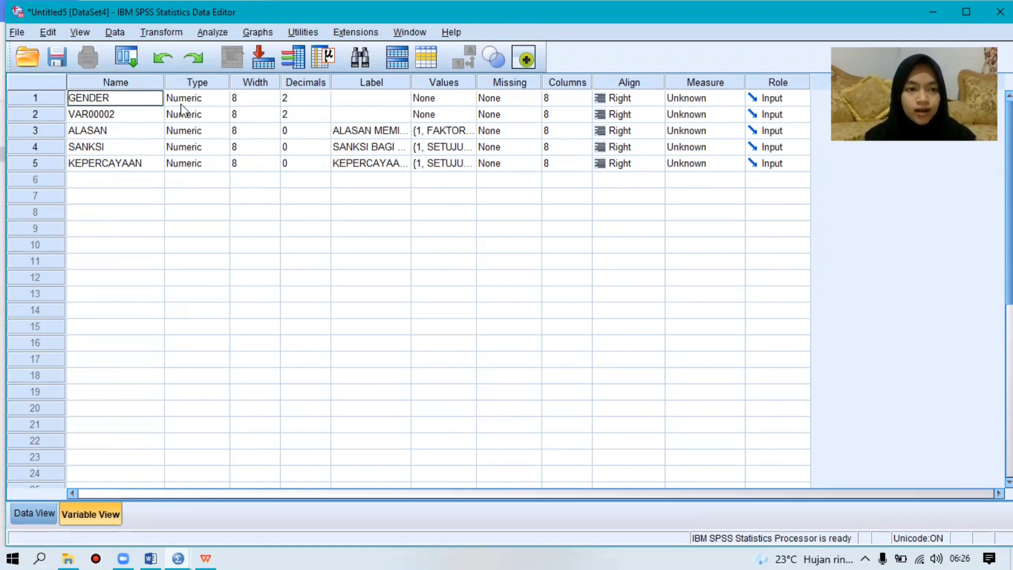
{"action": "left_click", "coordinate": [305, 98]}
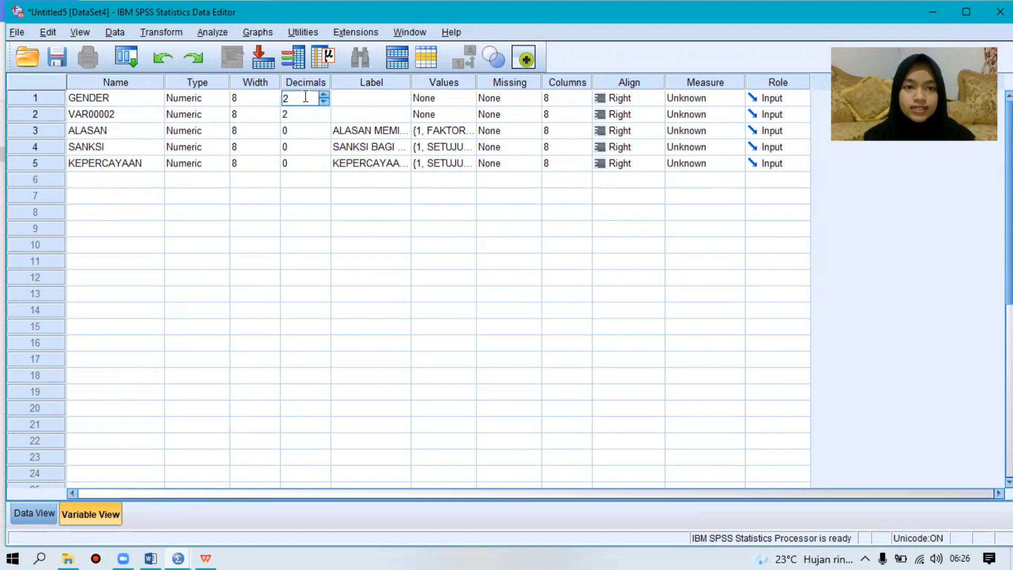
{"action": "key", "text": "BackSpace"}
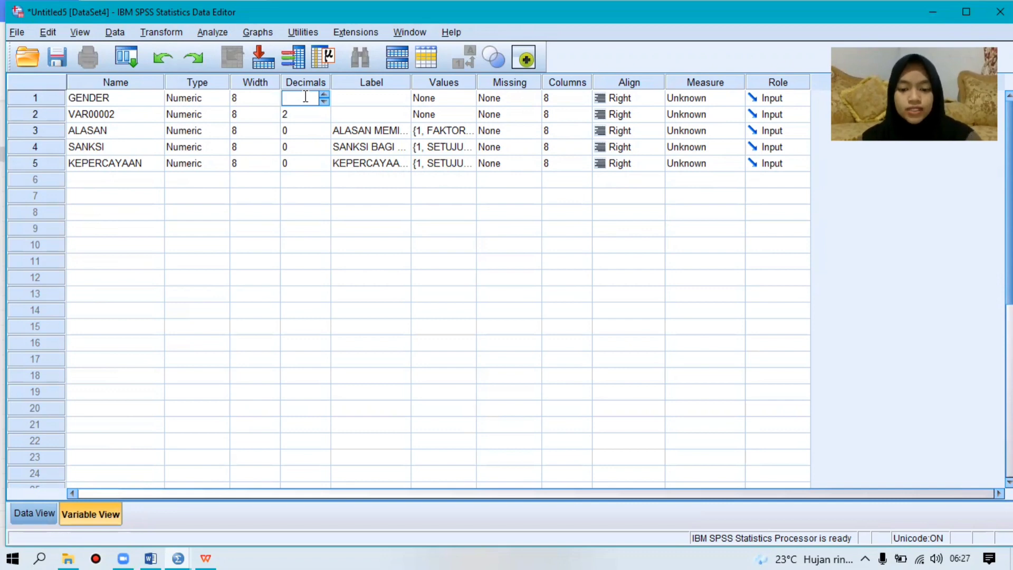
{"action": "type", "text": "0"}
Give the GENDER variable the label JENIS KELAMIN
{"action": "left_click", "coordinate": [383, 99]}
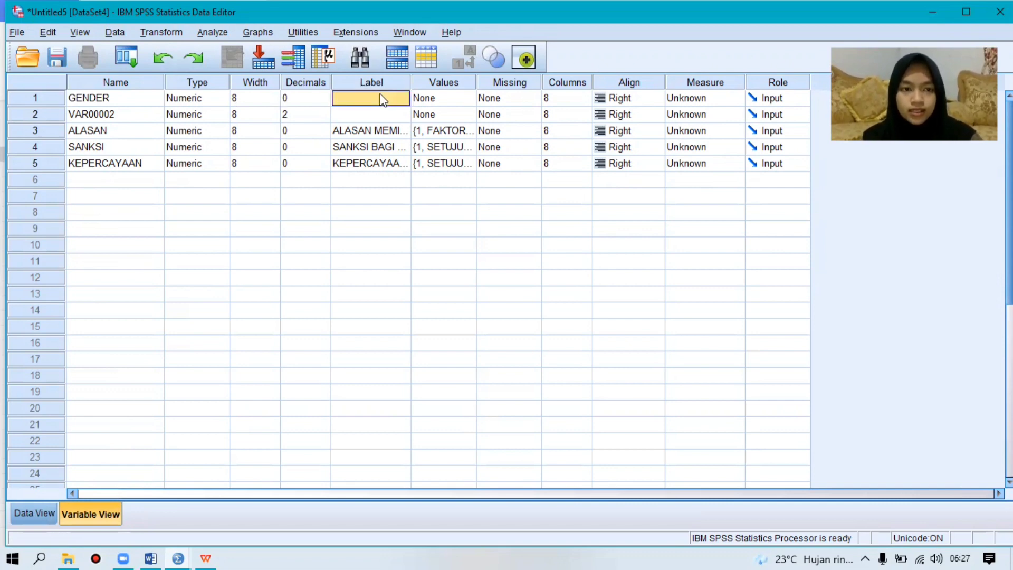
{"action": "type", "text": "JENI"}
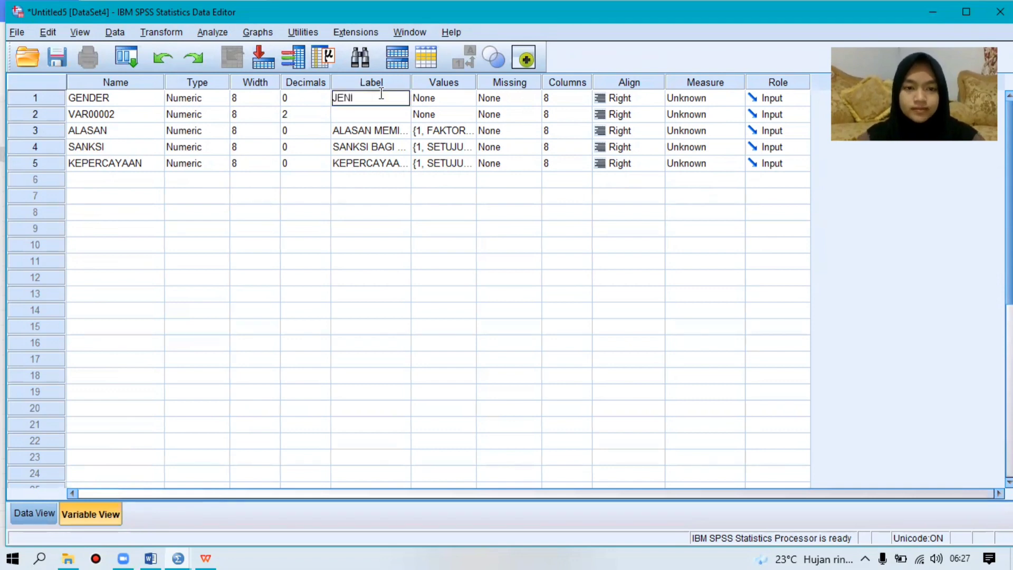
{"action": "type", "text": "S KELAMIN"}
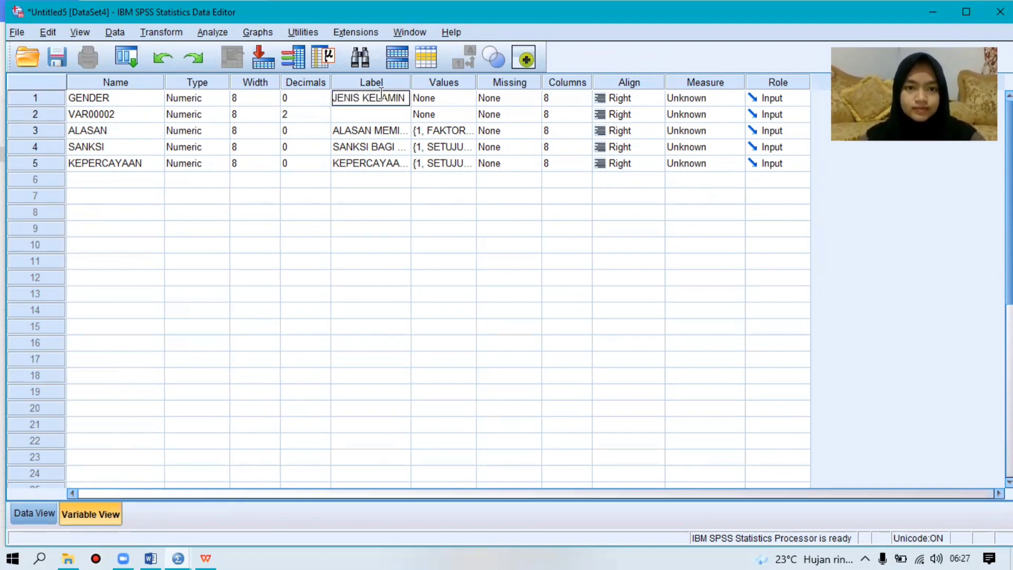
Define the value labels 1 = PEREMPUAN and 2 = LAKI-LAKI for the GENDER variable
{"action": "double_click", "coordinate": [464, 99]}
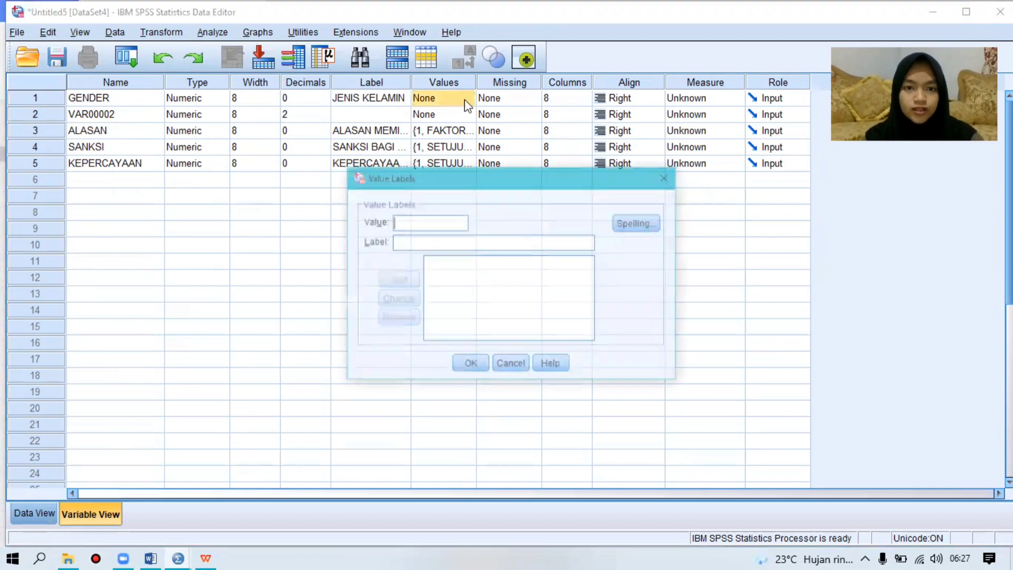
{"action": "type", "text": "1"}
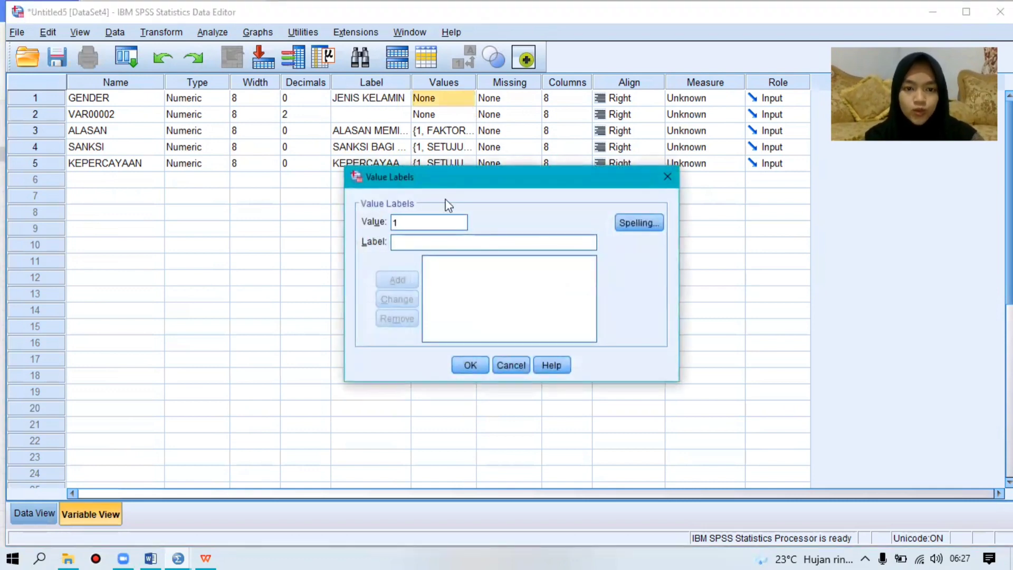
{"action": "left_click", "coordinate": [427, 245]}
{"action": "type", "text": "PER"}
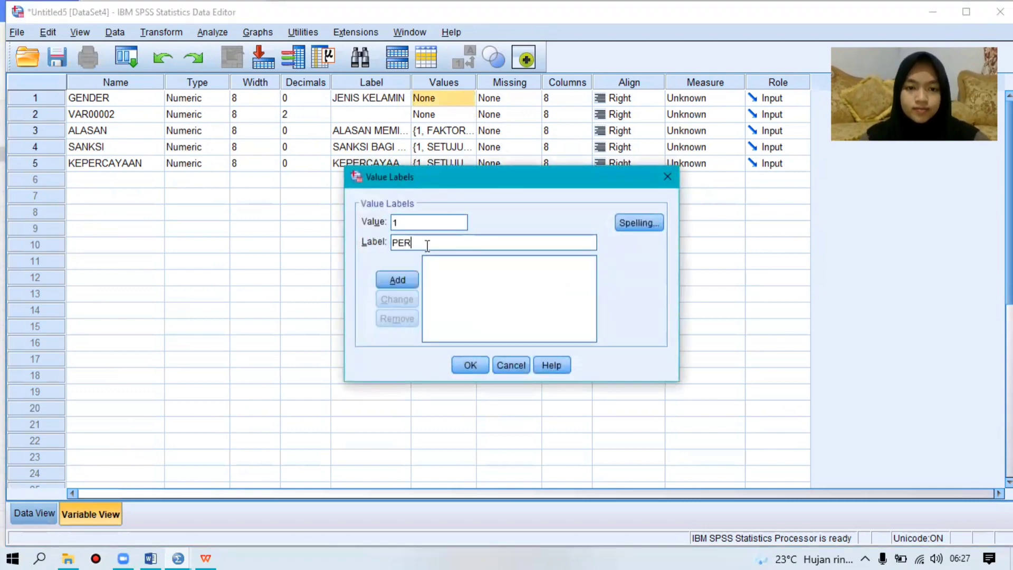
{"action": "type", "text": "EMPUAN"}
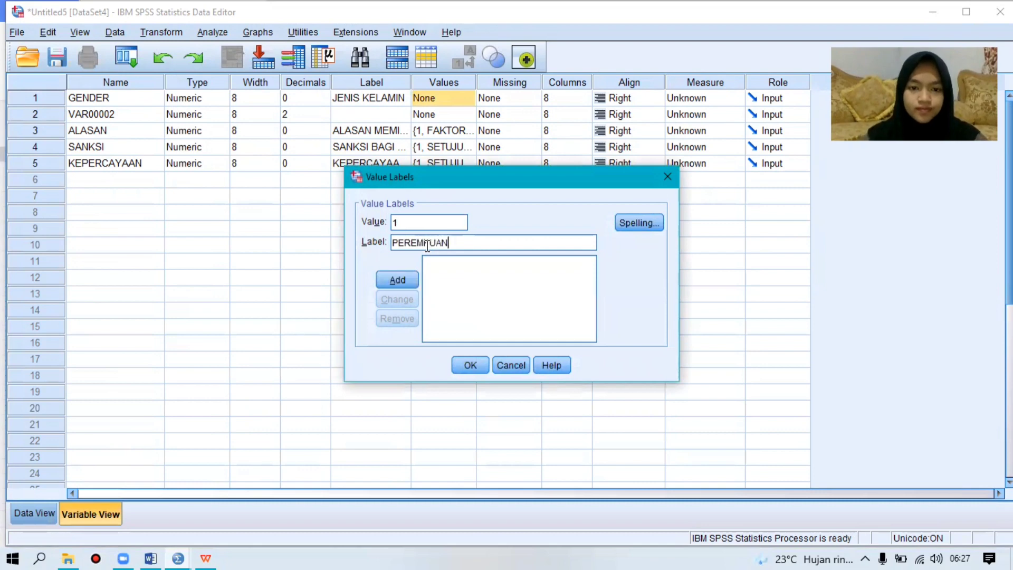
{"action": "left_click", "coordinate": [398, 280]}
{"action": "type", "text": "2"}
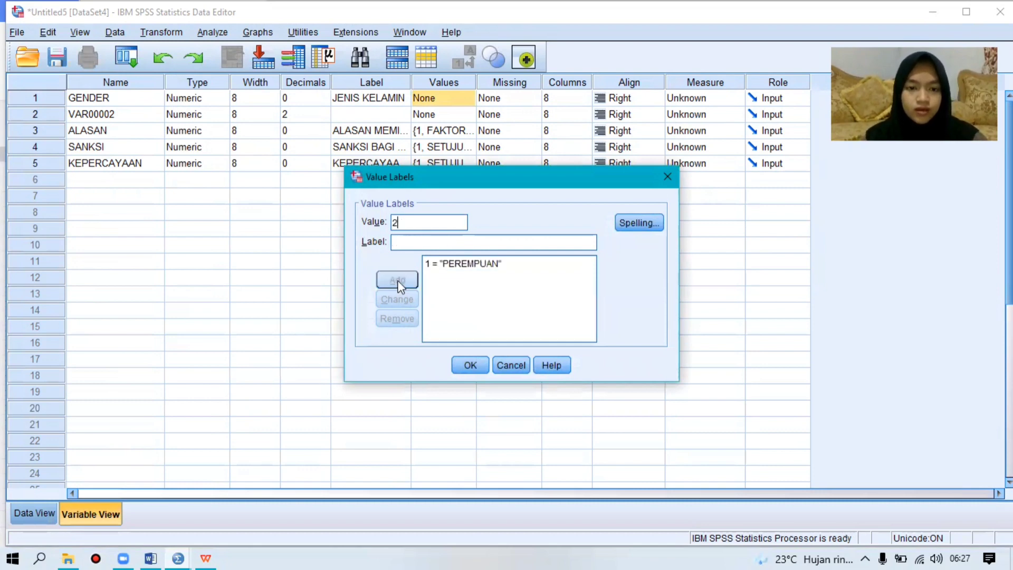
{"action": "left_click", "coordinate": [444, 243]}
{"action": "type", "text": "LA"}
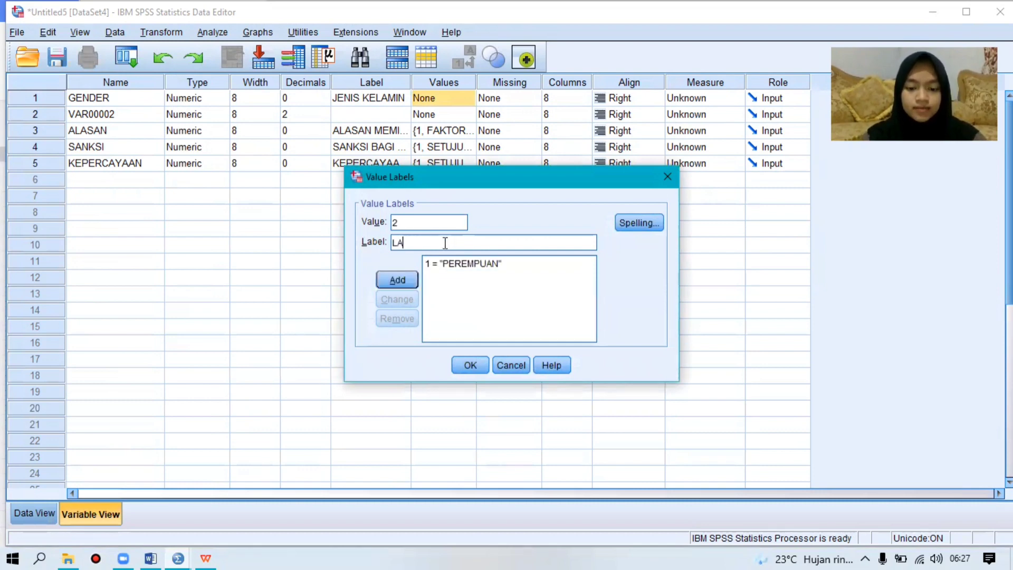
{"action": "type", "text": "KI-LAKI"}
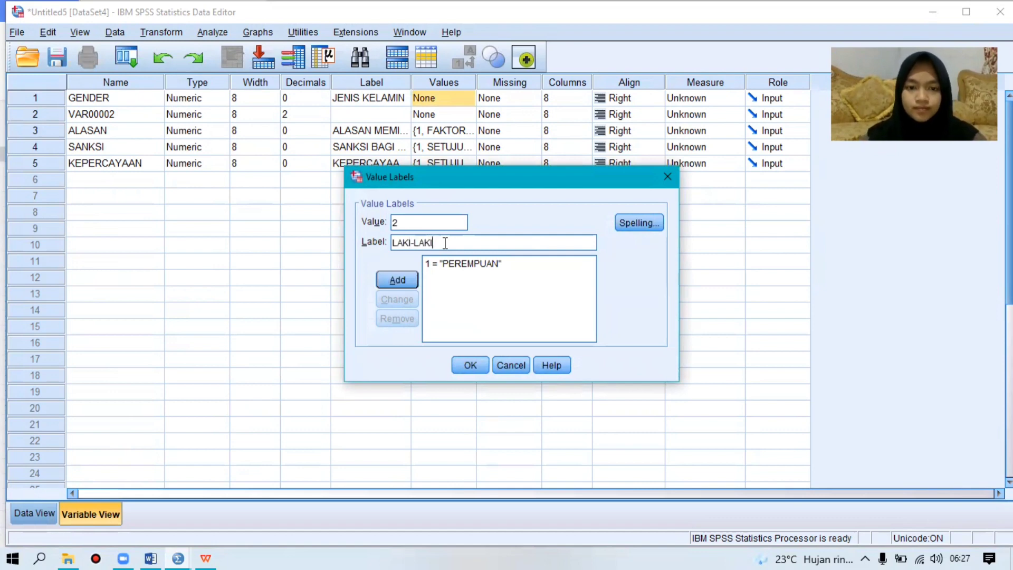
{"action": "left_click", "coordinate": [407, 279]}
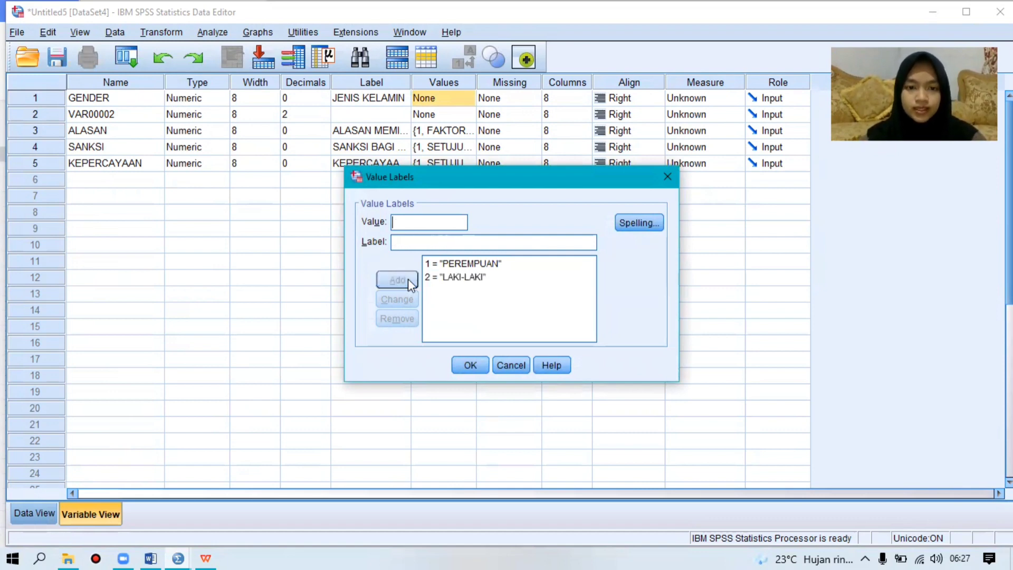
{"action": "left_click", "coordinate": [470, 366]}
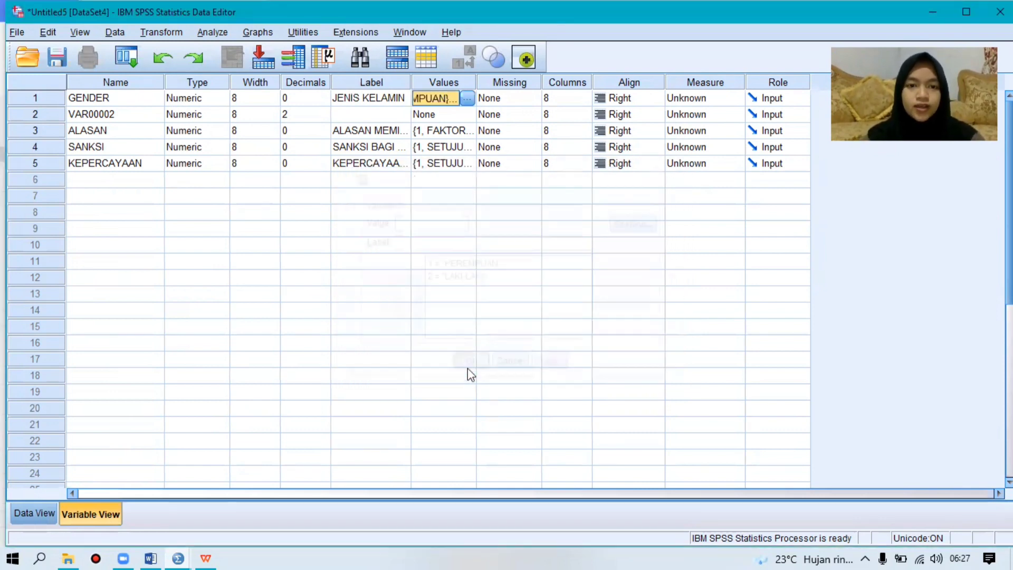
Rename the second variable PARTISIPASI and set its decimals to 0
{"action": "left_click", "coordinate": [131, 121]}
{"action": "type", "text": "P"}
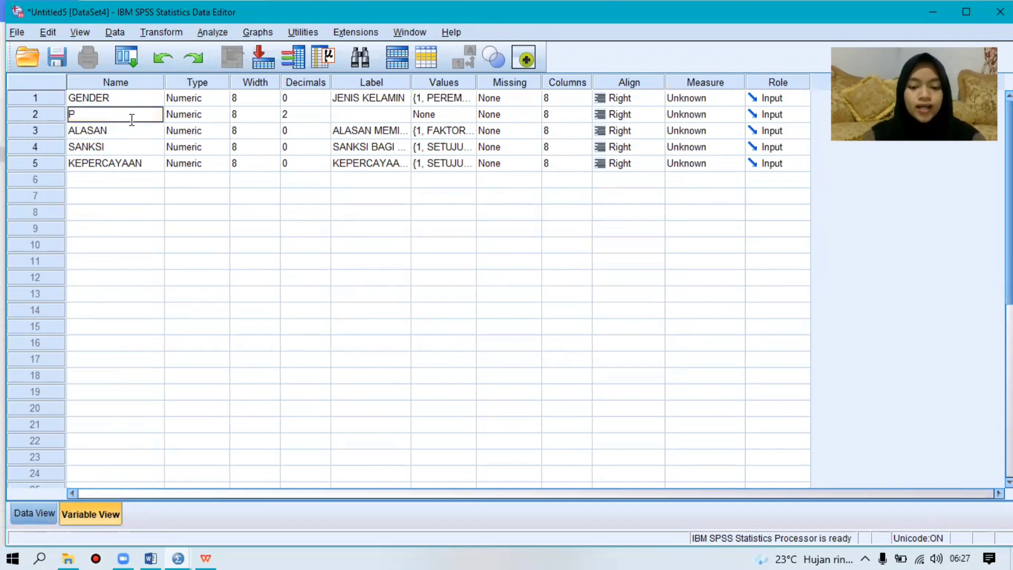
{"action": "type", "text": "ARTISIPASI"}
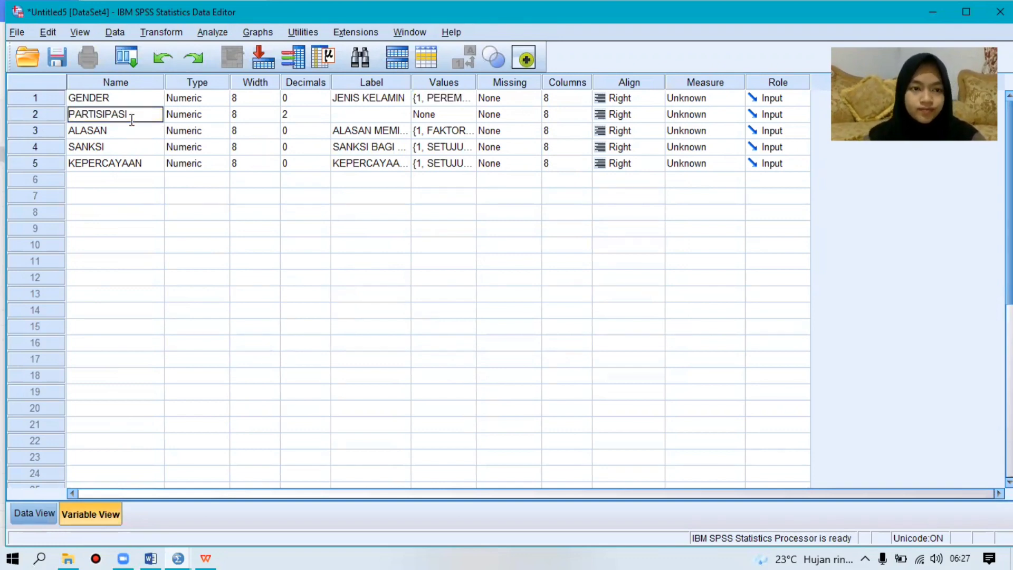
{"action": "left_click", "coordinate": [297, 115]}
{"action": "key", "text": "BackSpace"}
{"action": "type", "text": "0"}
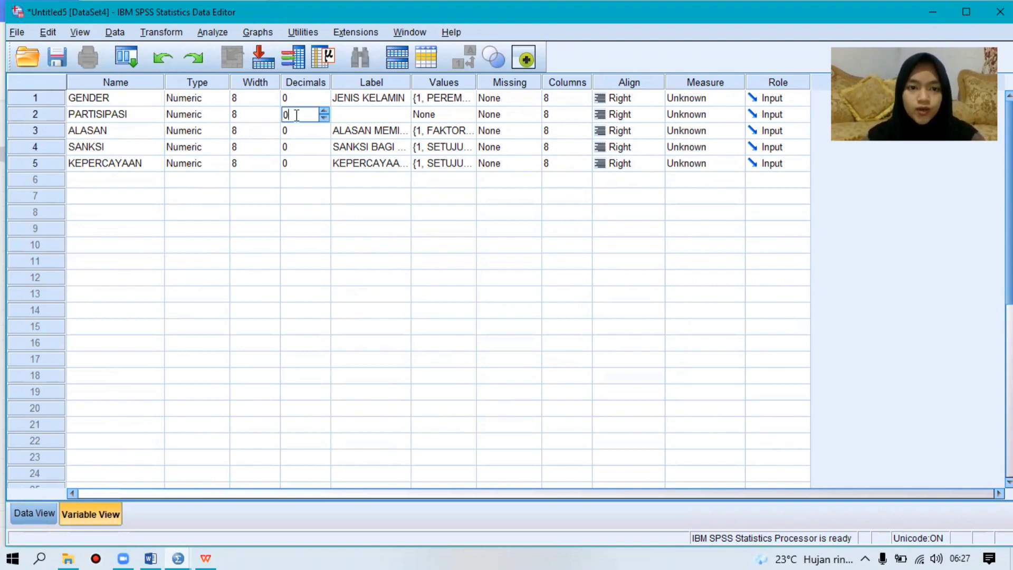
Give the PARTISIPASI variable the label PARTISIPASI MASYARAKAT
{"action": "left_click", "coordinate": [368, 114]}
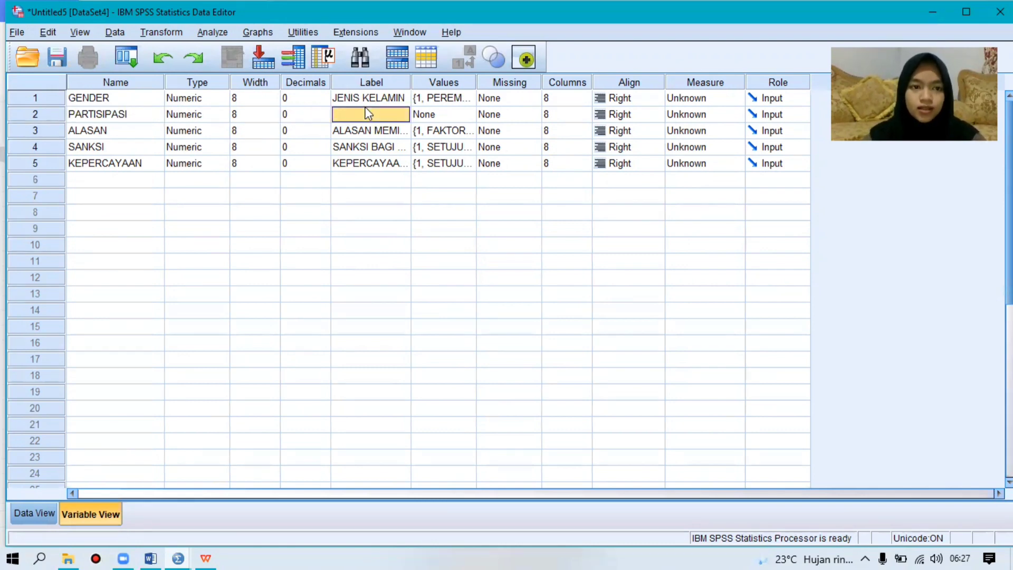
{"action": "type", "text": "PARTI"}
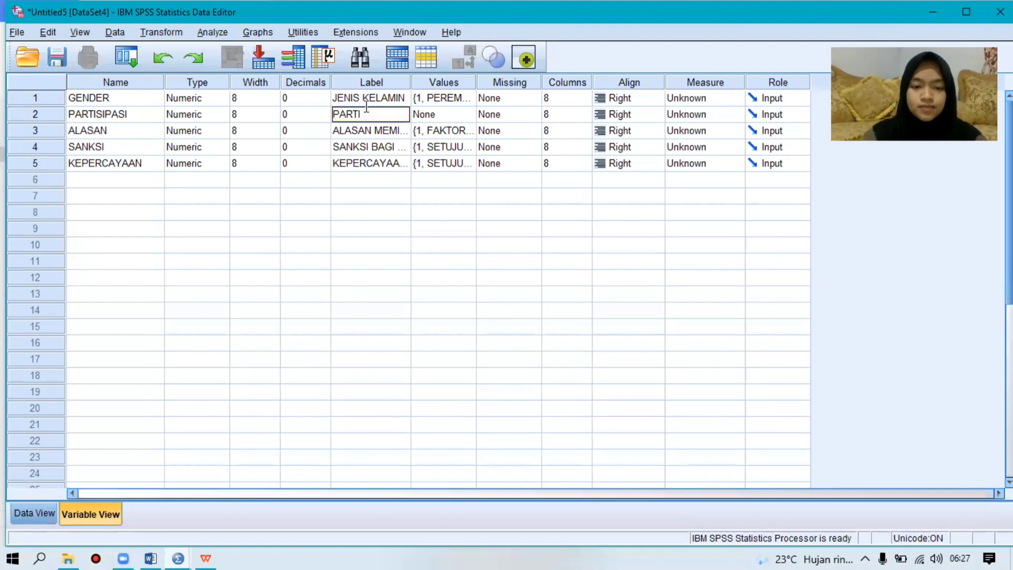
{"action": "type", "text": "SIPASI"}
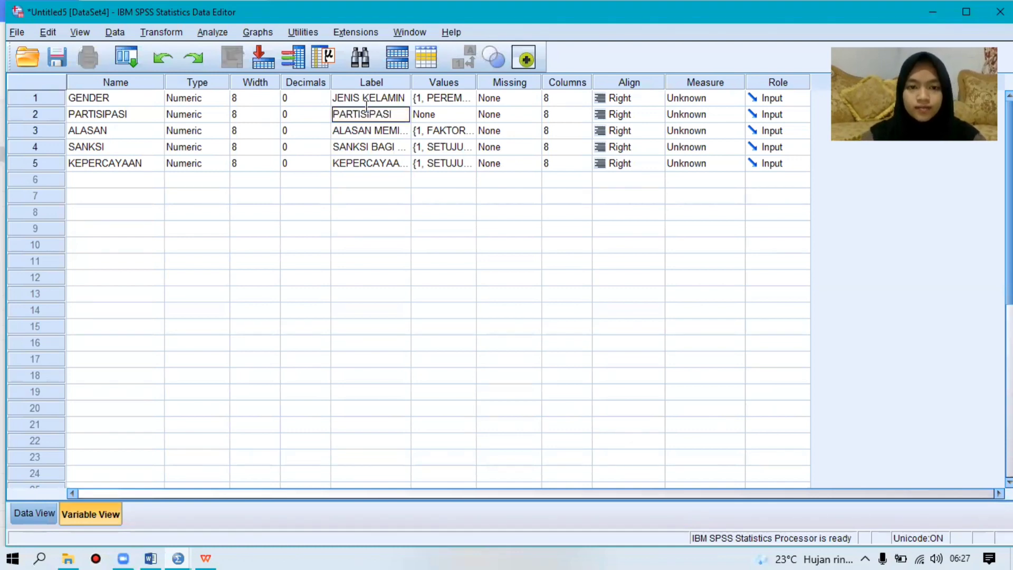
{"action": "type", "text": " MASYARAKAT"}
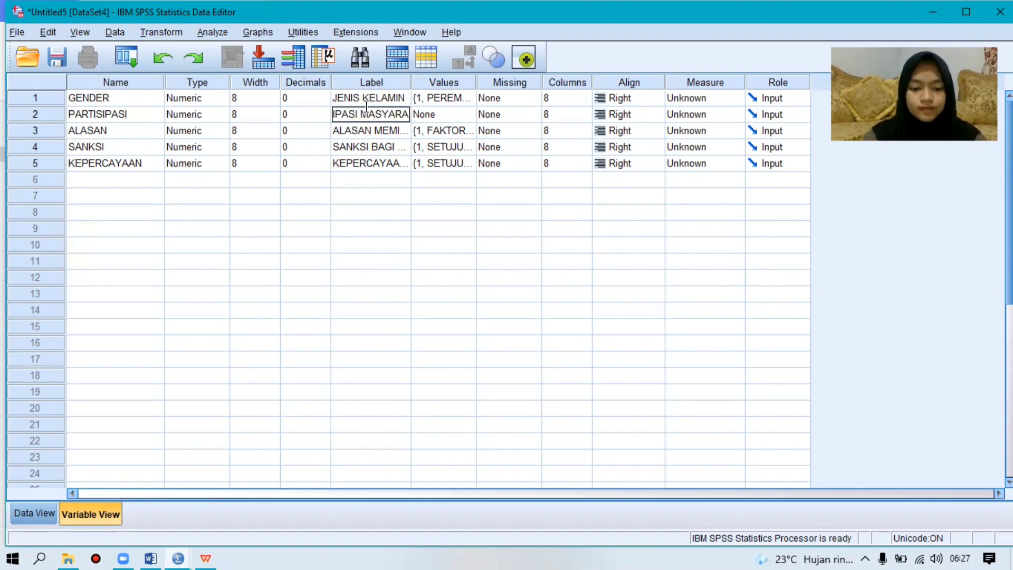
Define the value labels 1 = YA and 2 = TIDAK for the PARTISIPASI variable
{"action": "left_click", "coordinate": [457, 109]}
{"action": "left_click", "coordinate": [468, 115]}
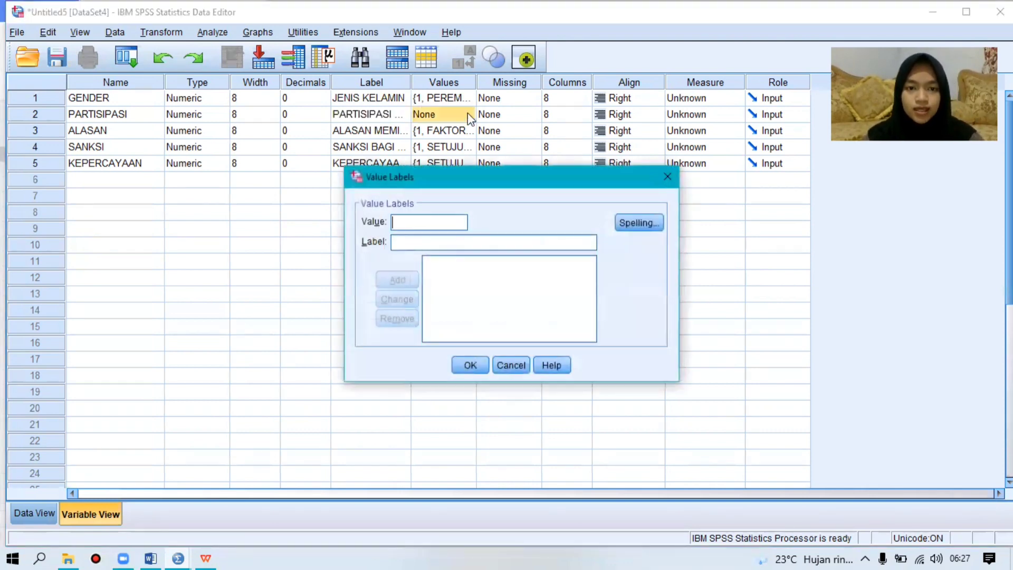
{"action": "type", "text": "1"}
{"action": "left_click", "coordinate": [421, 243]}
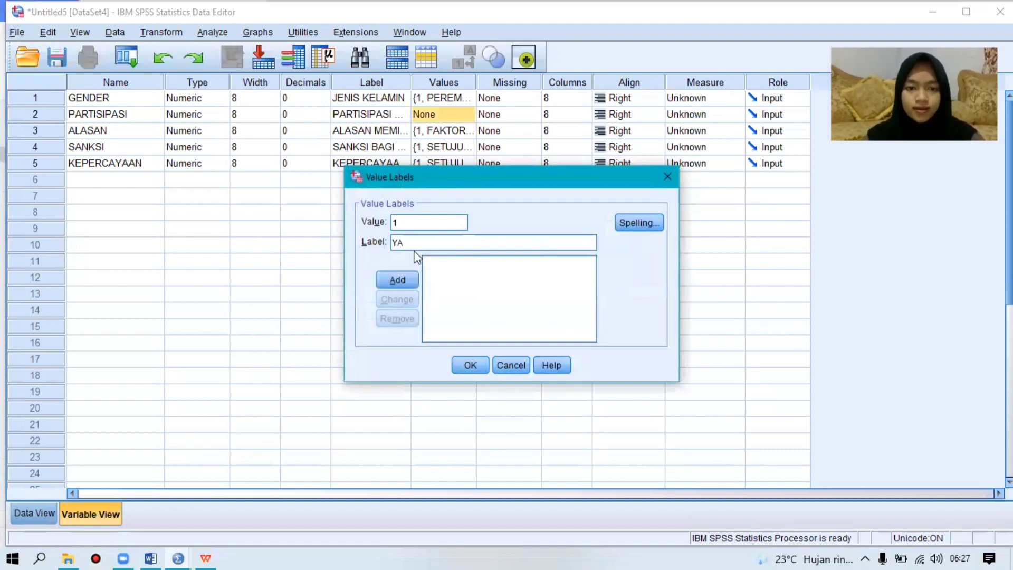
{"action": "left_click", "coordinate": [401, 279]}
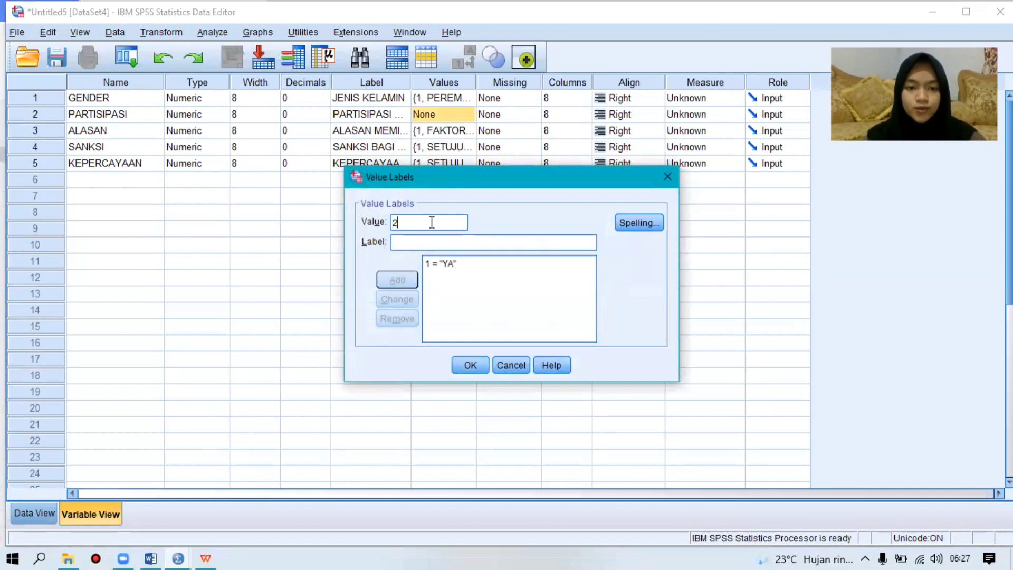
{"action": "type", "text": "TIDAK"}
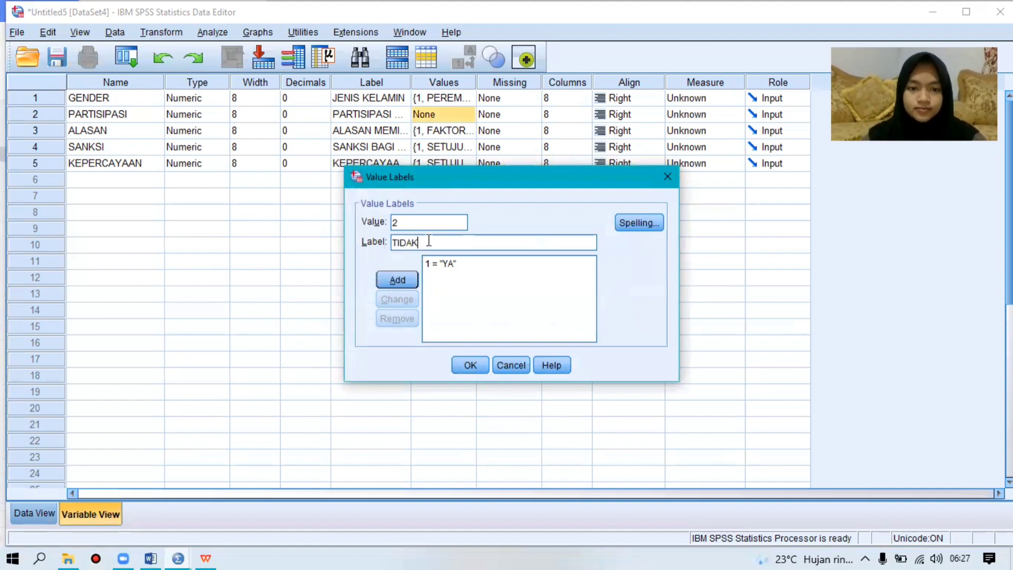
{"action": "left_click", "coordinate": [401, 279]}
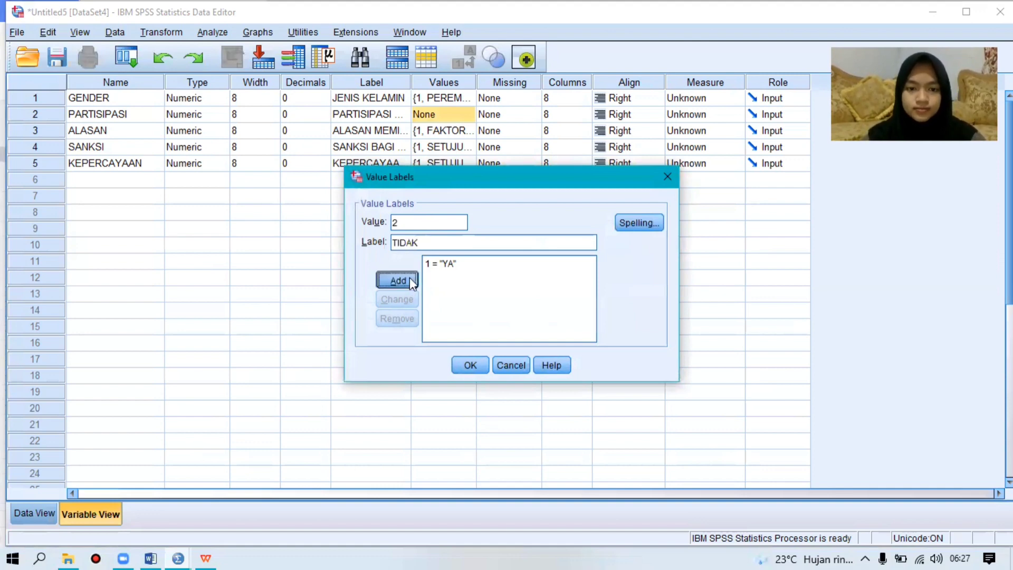
{"action": "left_click", "coordinate": [470, 366]}
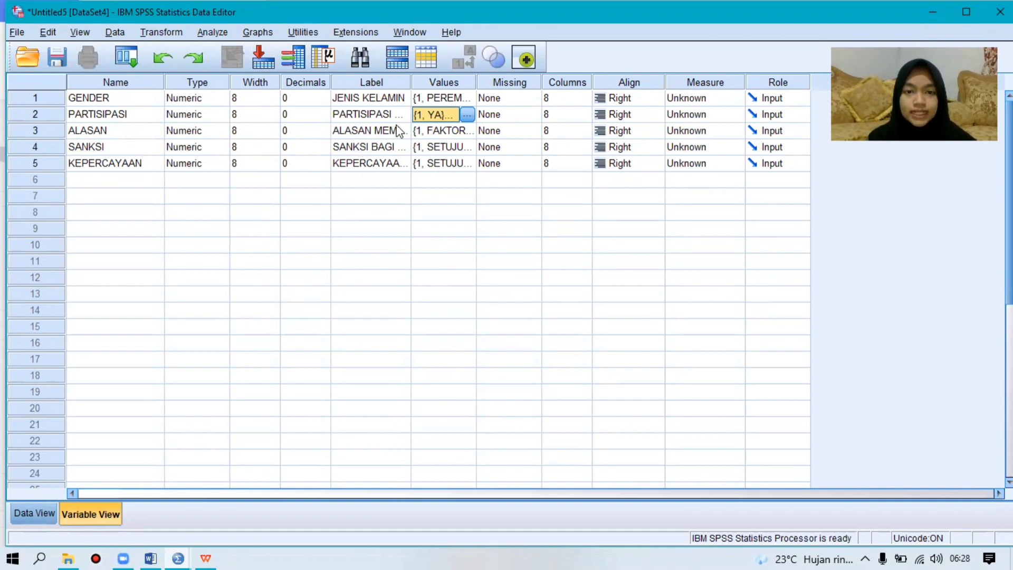
Review the value labels defined for the ALASAN, SANKSI and KEPERCAYAAN variables
{"action": "left_click", "coordinate": [453, 135]}
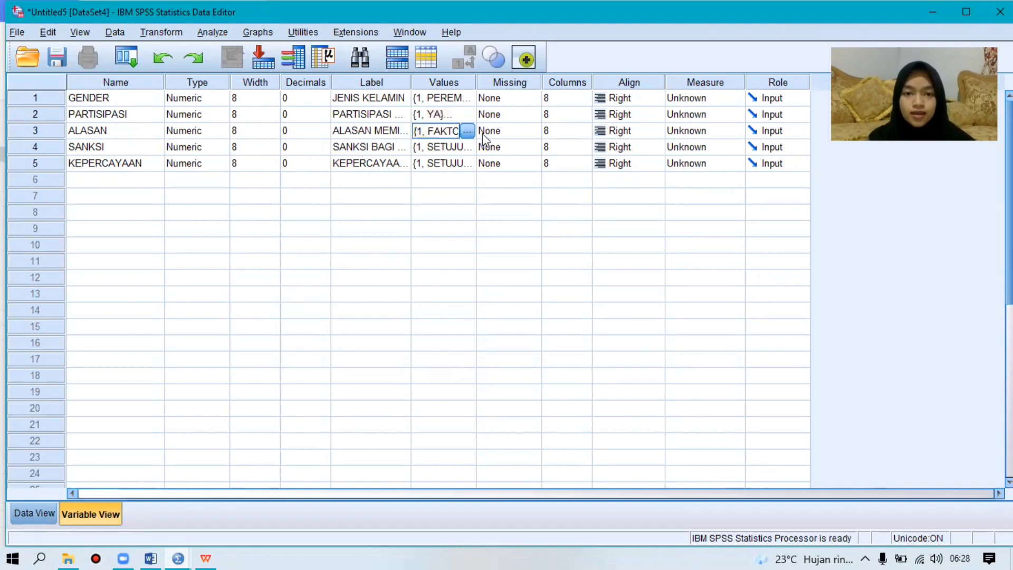
{"action": "left_click", "coordinate": [467, 130]}
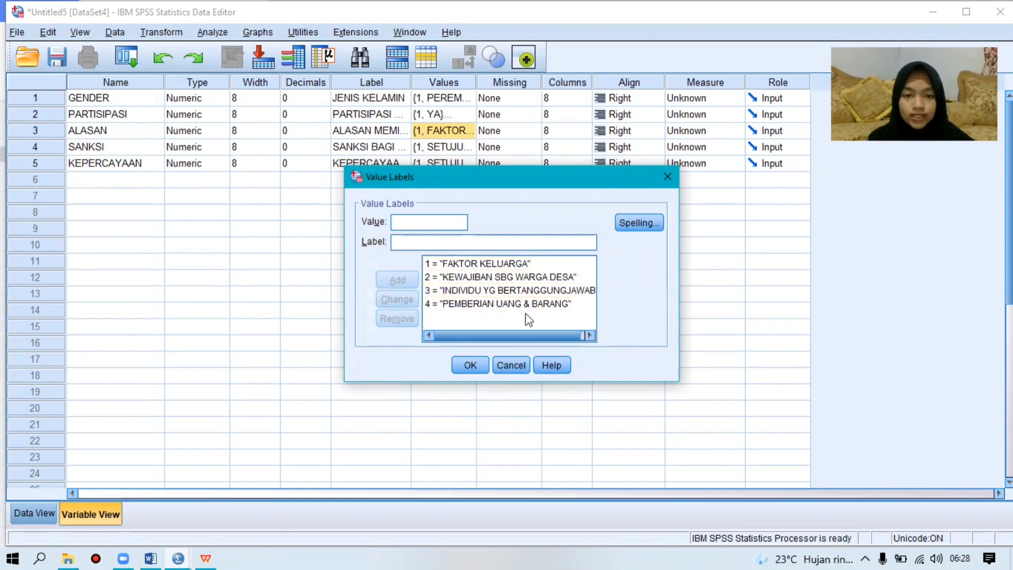
{"action": "left_click", "coordinate": [471, 367]}
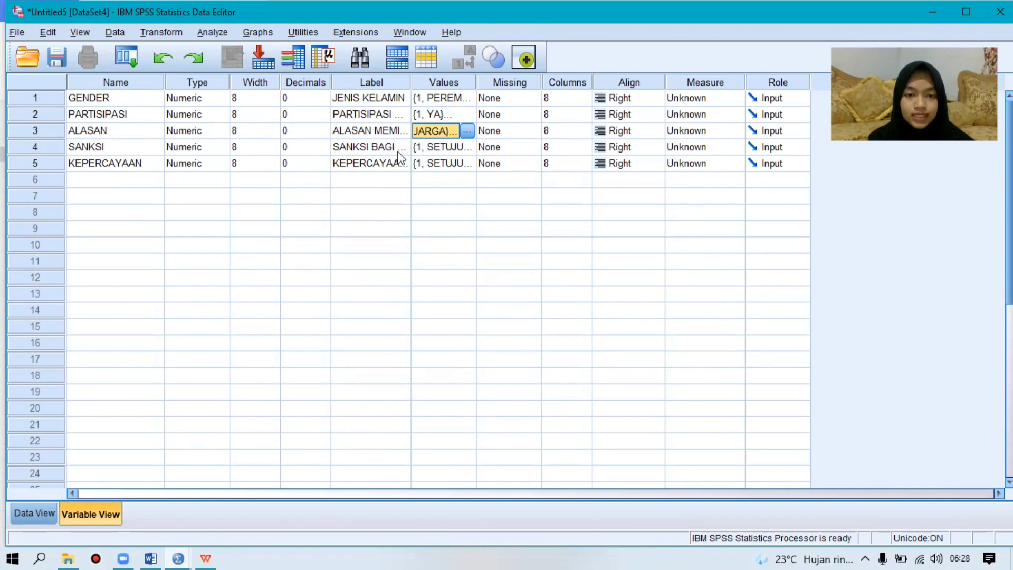
{"action": "left_click", "coordinate": [454, 146]}
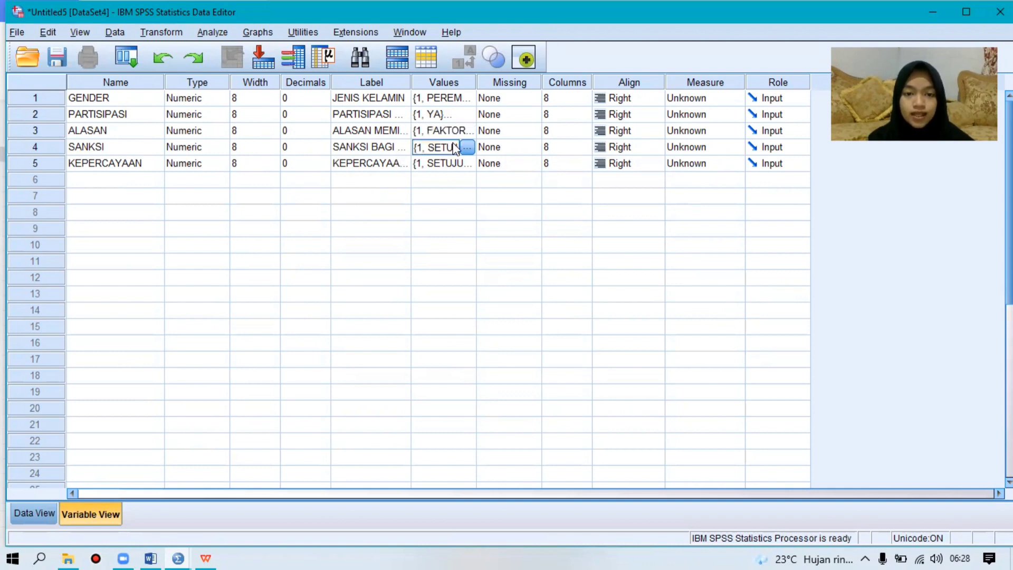
{"action": "left_click", "coordinate": [467, 148]}
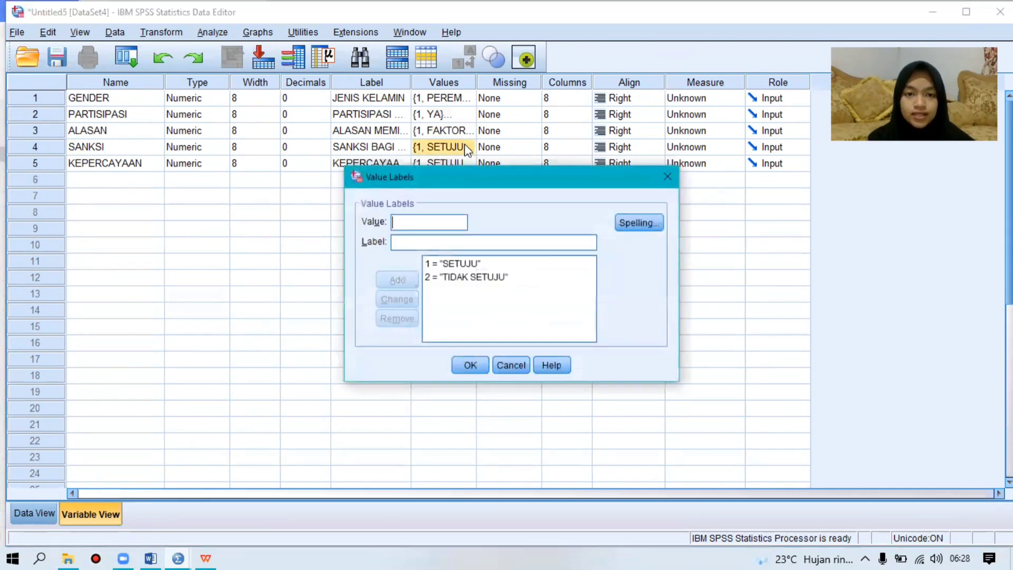
{"action": "left_click", "coordinate": [469, 366]}
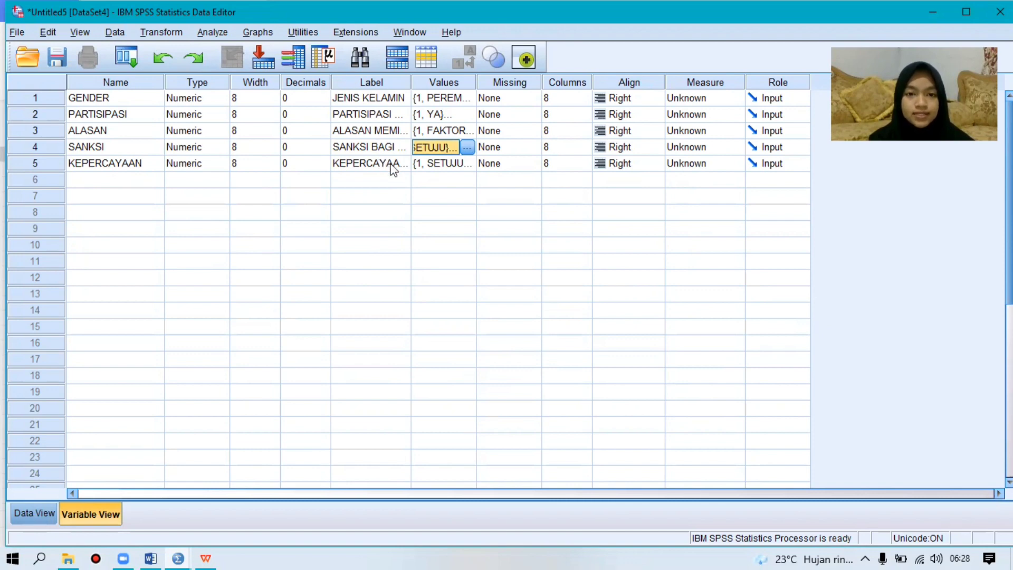
{"action": "left_click", "coordinate": [447, 163]}
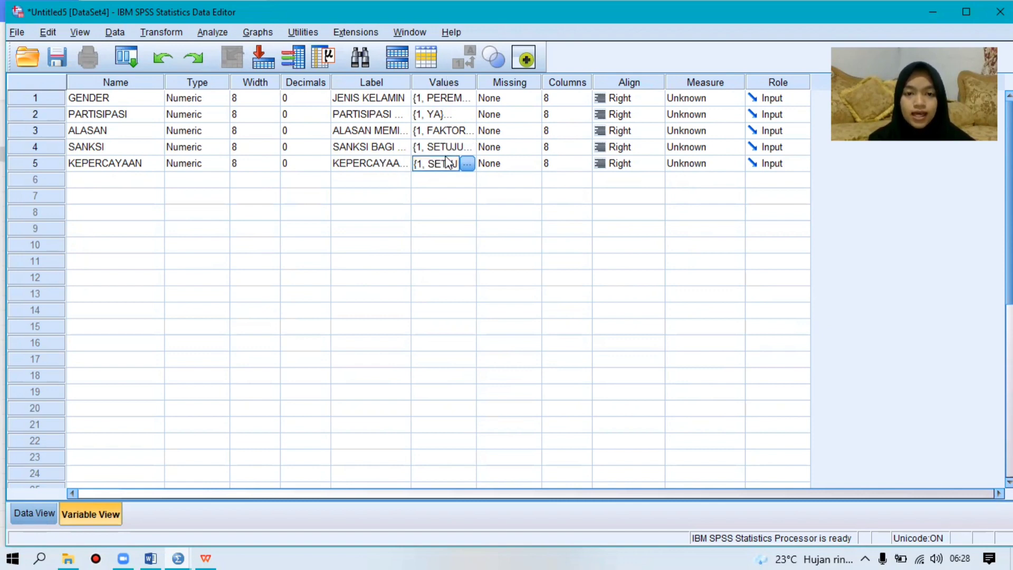
{"action": "left_click", "coordinate": [466, 163]}
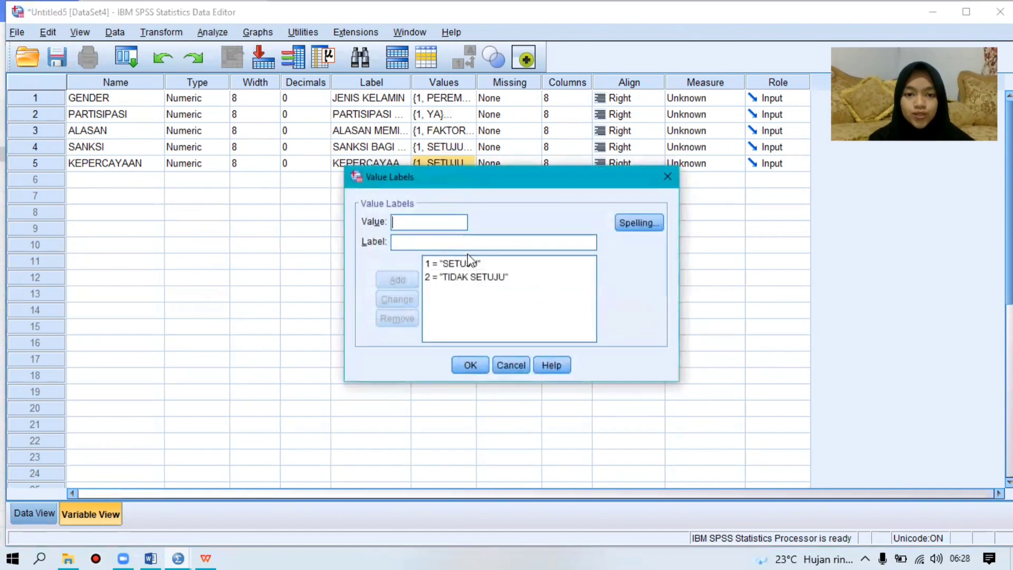
{"action": "left_click", "coordinate": [474, 364]}
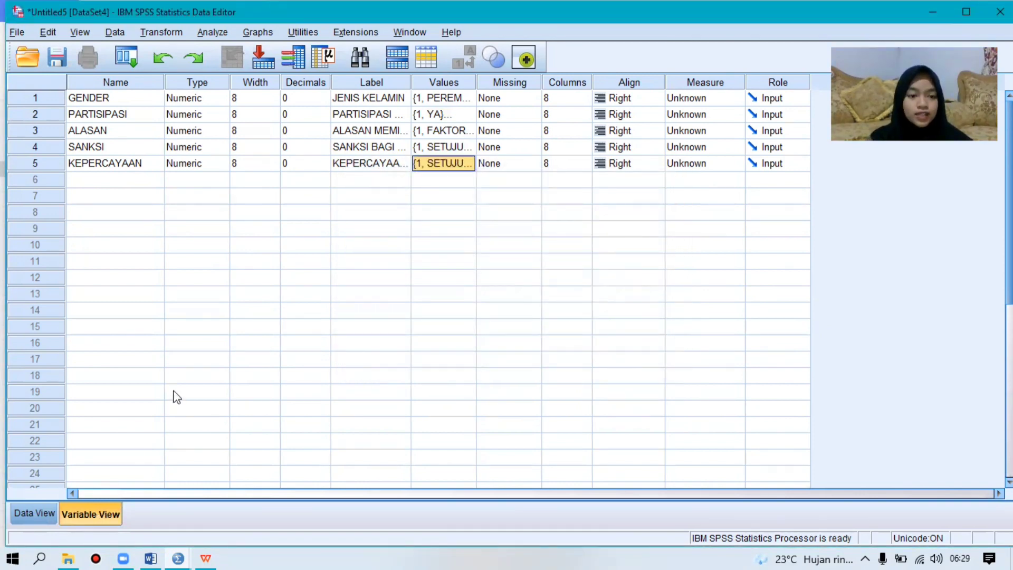
Switch to CROSSTAB.xlsx in WPS Office and copy the coded survey data in A2:E31 of the Koding sheet
{"action": "left_click", "coordinate": [46, 511]}
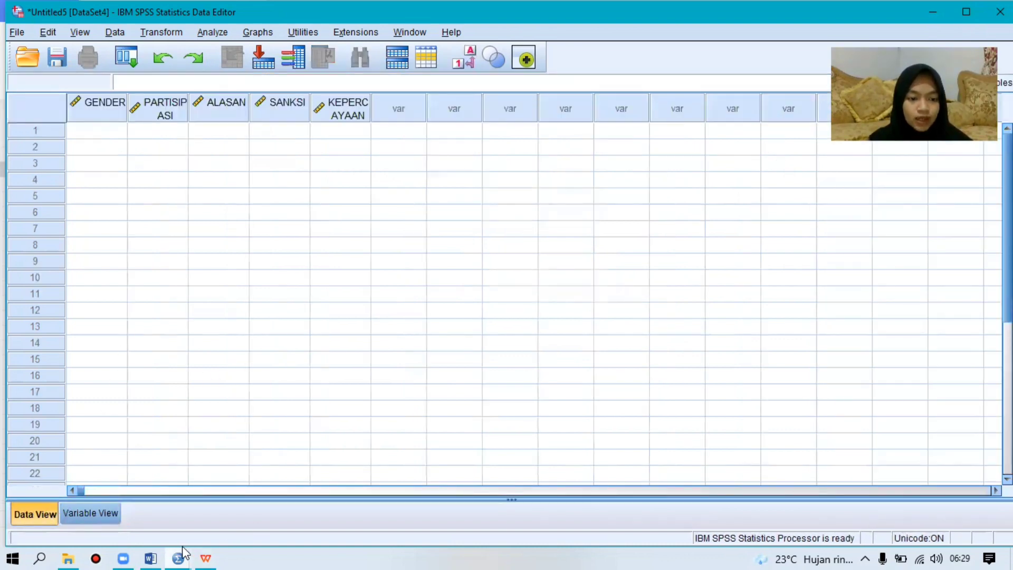
{"action": "mouse_move", "coordinate": [151, 552]}
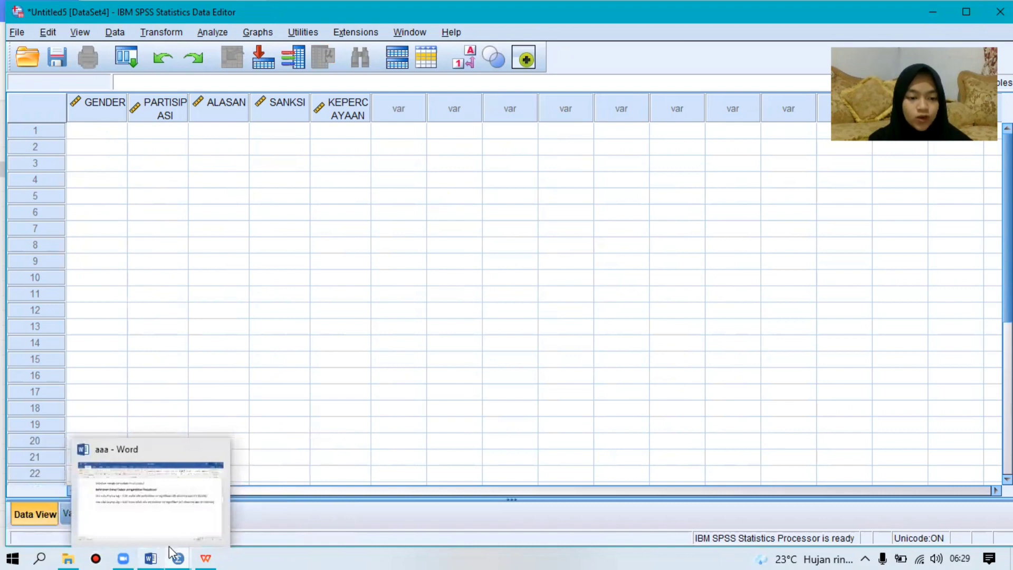
{"action": "mouse_move", "coordinate": [214, 553]}
{"action": "left_click", "coordinate": [223, 528]}
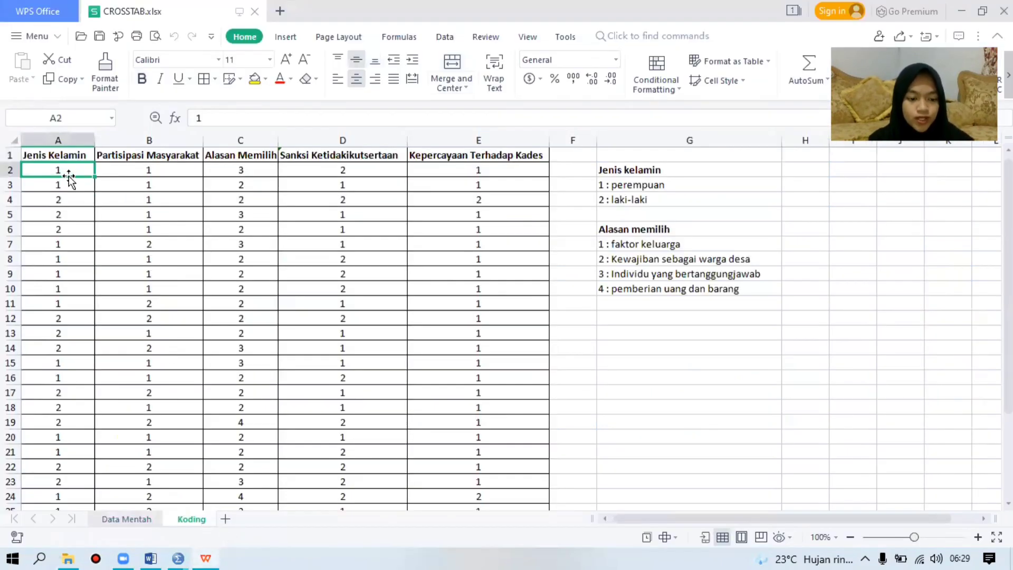
{"action": "left_click_drag", "start_coordinate": [70, 175], "coordinate": [188, 236]}
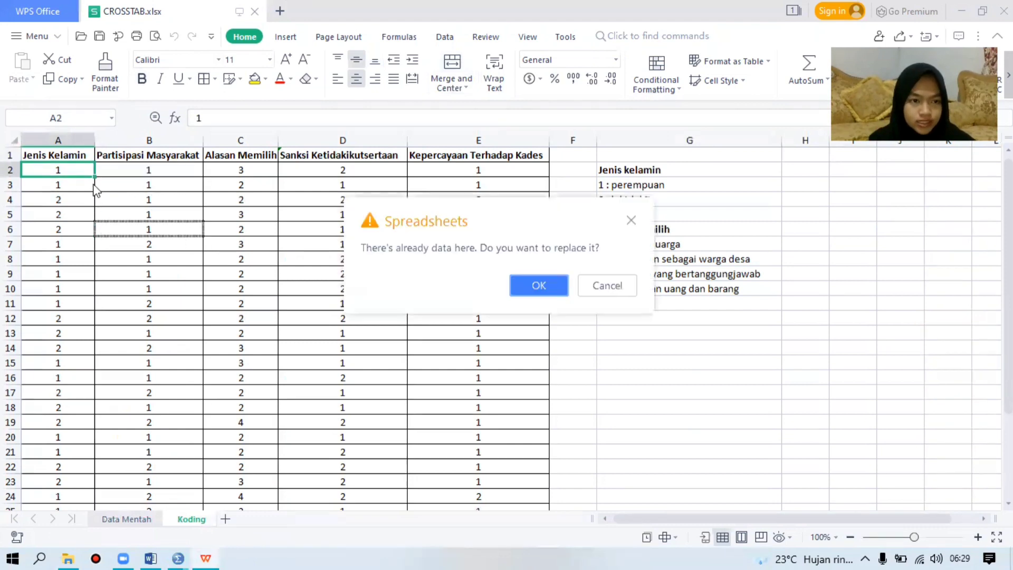
{"action": "left_click", "coordinate": [630, 221]}
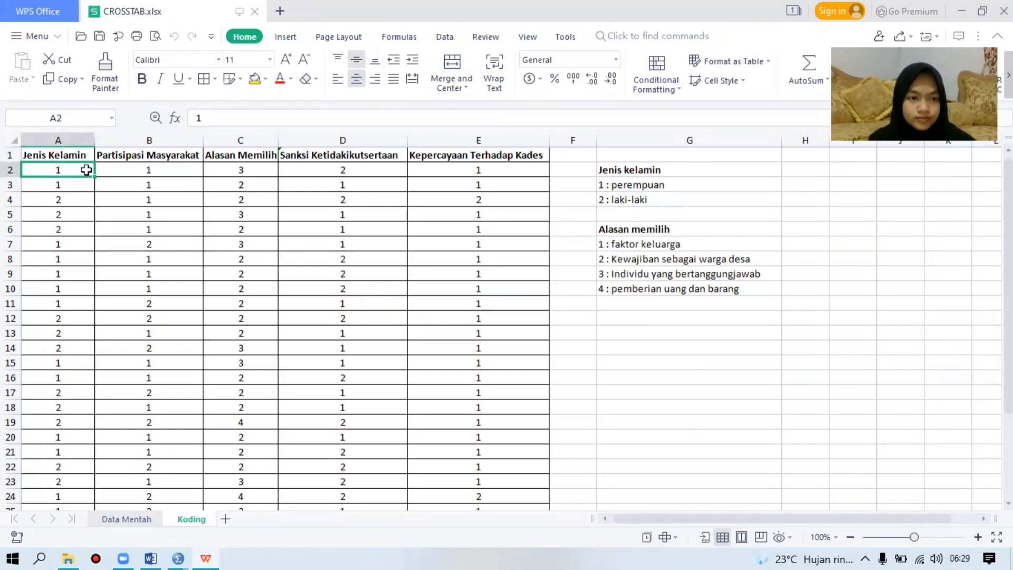
{"action": "left_click_drag", "start_coordinate": [86, 169], "coordinate": [508, 462]}
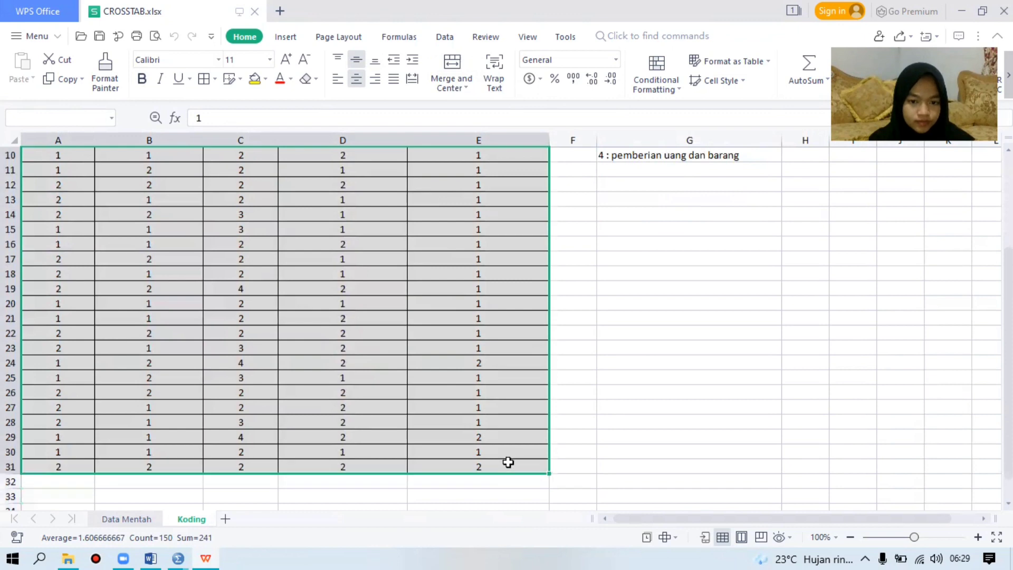
{"action": "key", "text": "ctrl+c"}
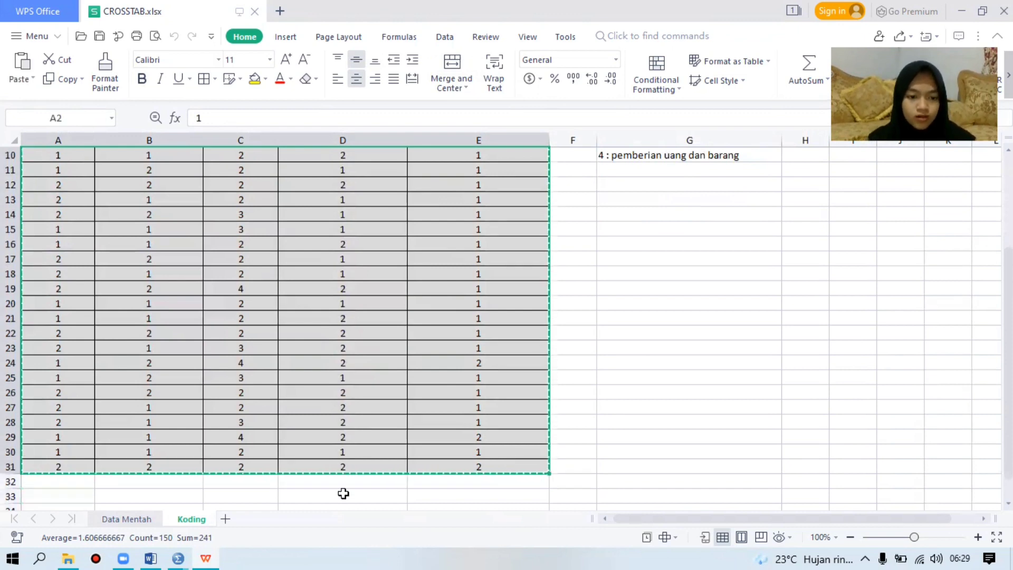
Switch back to the SPSS Untitled5 dataset and paste the copied survey data starting at the first GENDER cell
{"action": "mouse_move", "coordinate": [182, 557]}
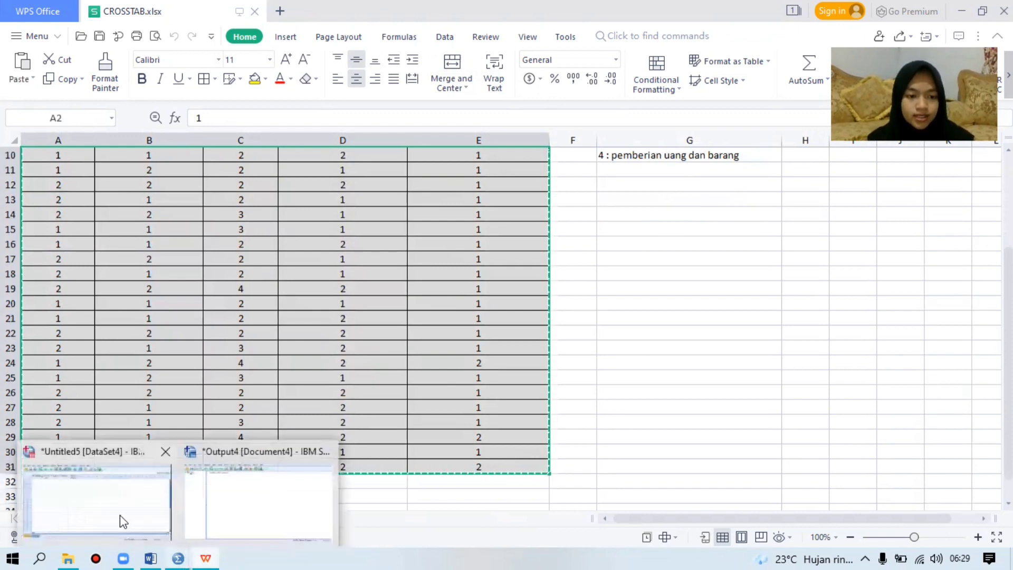
{"action": "left_click", "coordinate": [118, 517]}
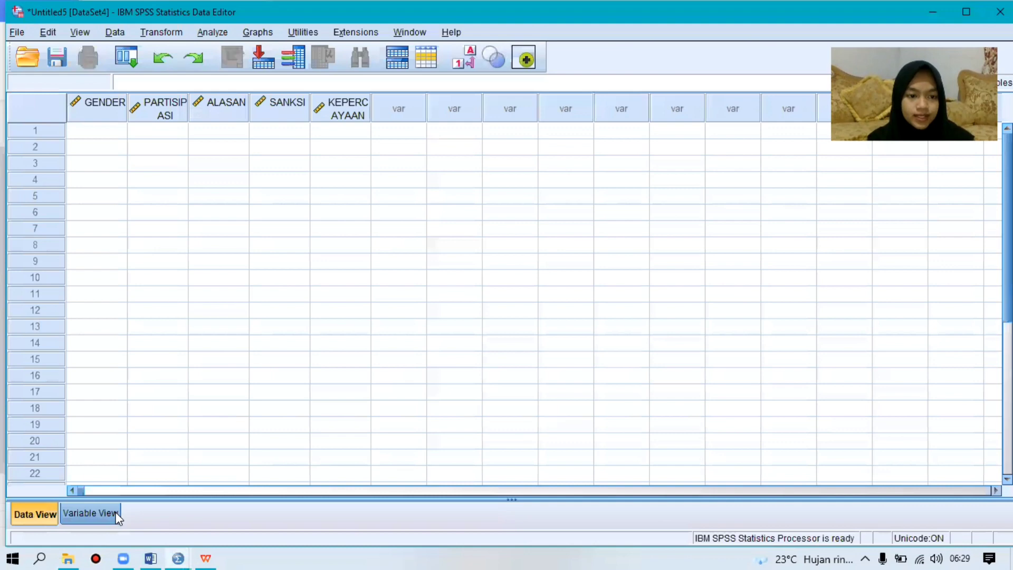
{"action": "left_click", "coordinate": [96, 132]}
{"action": "key", "text": "ctrl+v"}
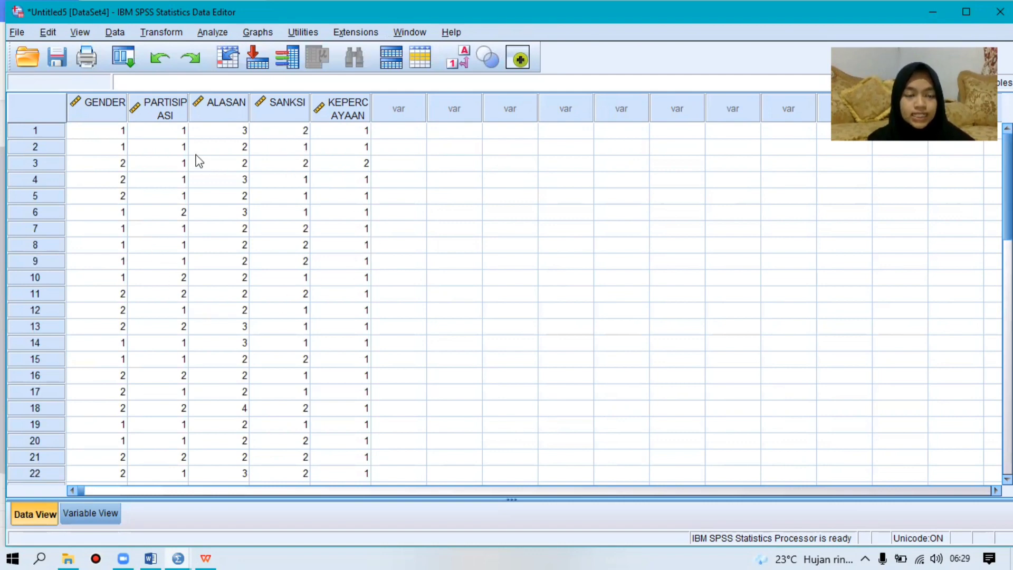
Start a Crosstabs analysis with JENIS KELAMIN as the row variable
{"action": "left_click", "coordinate": [214, 32]}
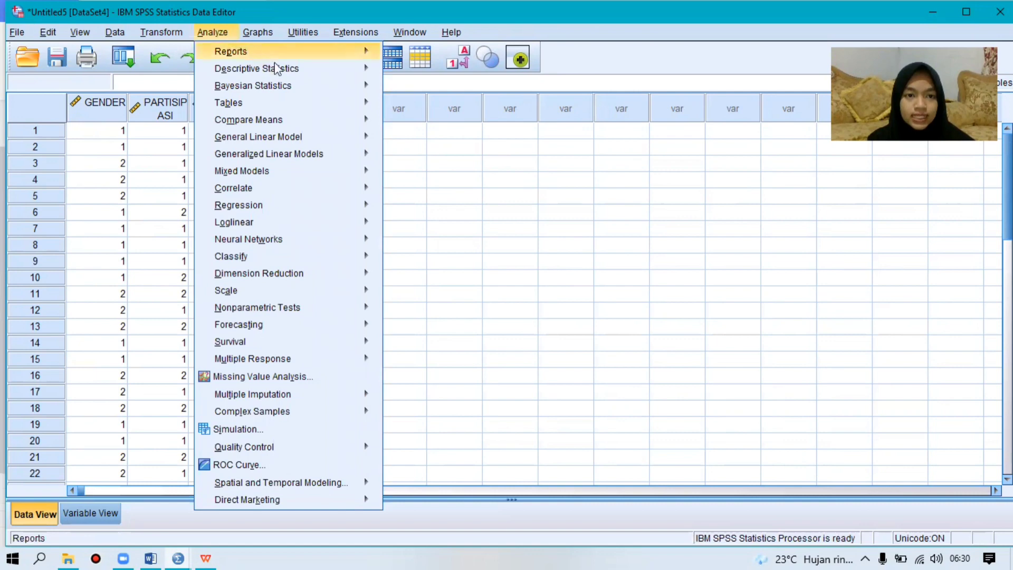
{"action": "mouse_move", "coordinate": [330, 79]}
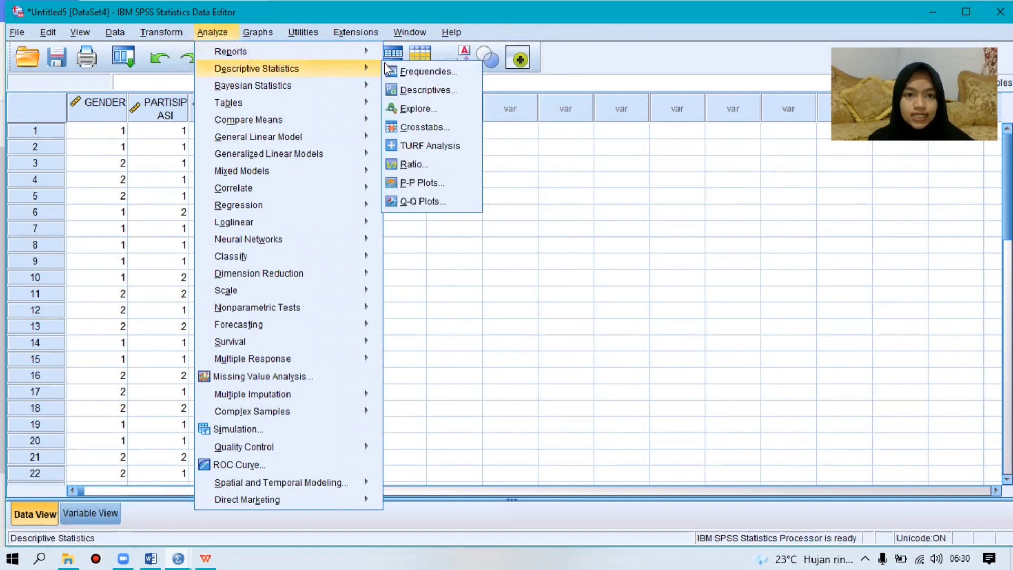
{"action": "left_click", "coordinate": [444, 129]}
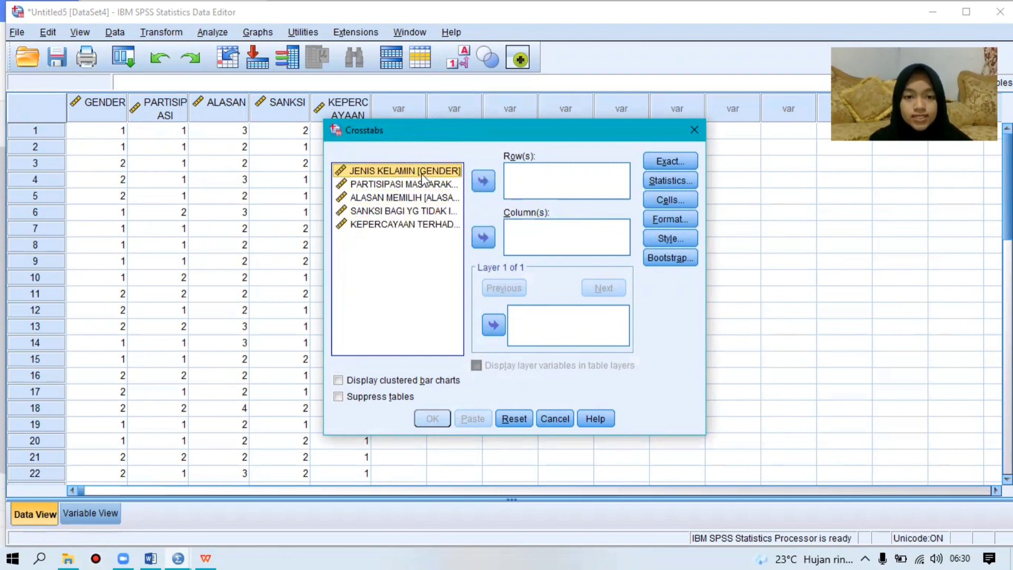
{"action": "left_click", "coordinate": [482, 181]}
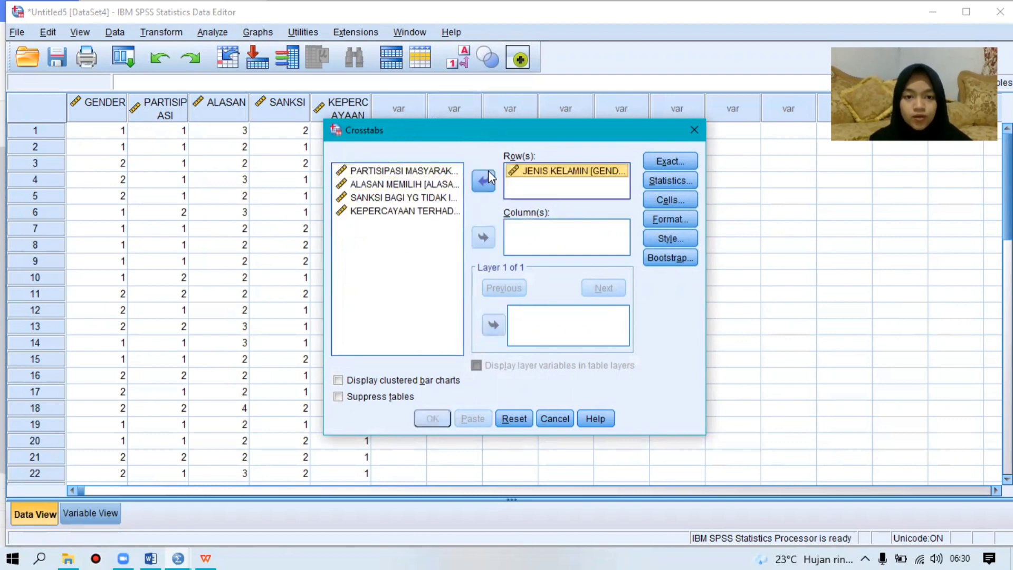
Set the PARTISIPASI, ALASAN, SANKSI and KEPERCAYAAN variables as the column variables of the crosstab
{"action": "left_click", "coordinate": [419, 173]}
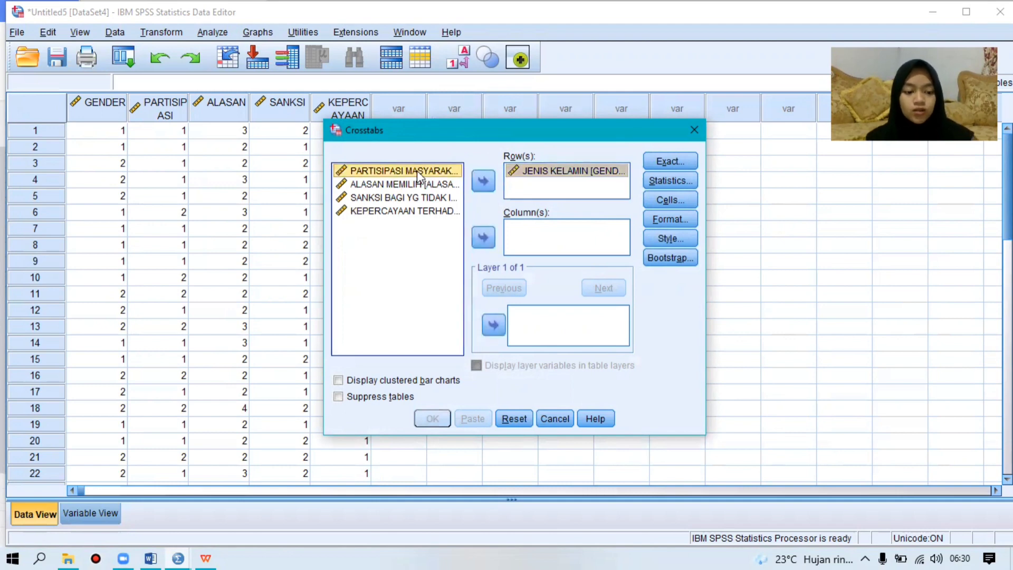
{"action": "key", "text": "shift+Down"}
{"action": "key", "text": "shift+Down"}
{"action": "key", "text": "shift+Down"}
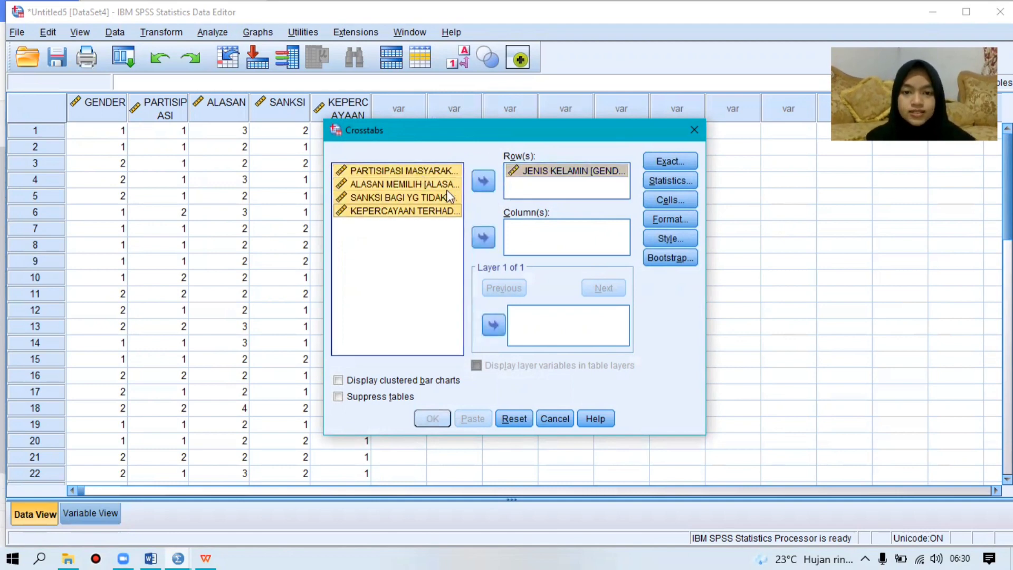
{"action": "left_click", "coordinate": [481, 236]}
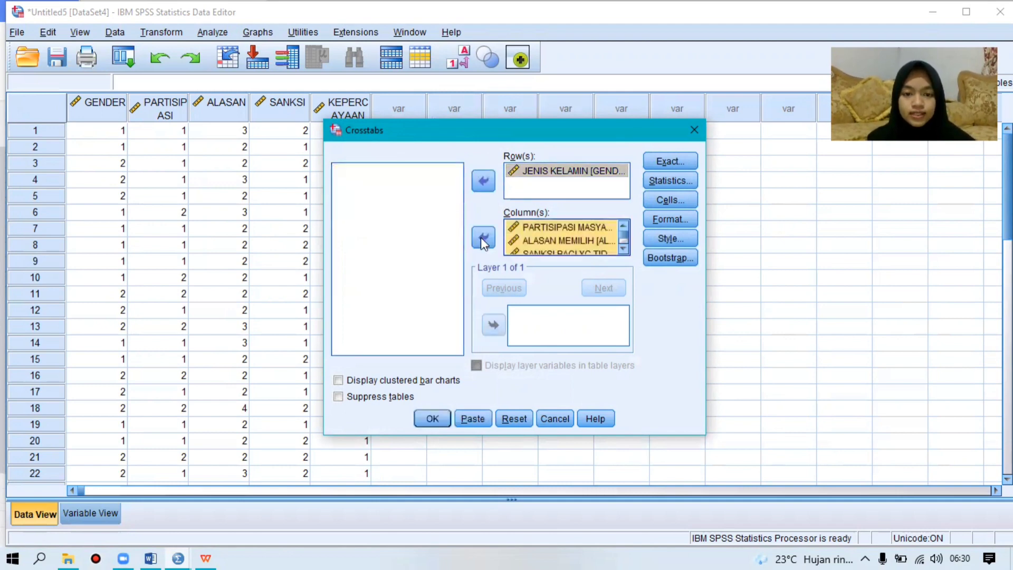
Run the Crosstabs analysis and review the JENIS KELAMIN crosstabulation tables in the output
{"action": "left_click", "coordinate": [433, 418]}
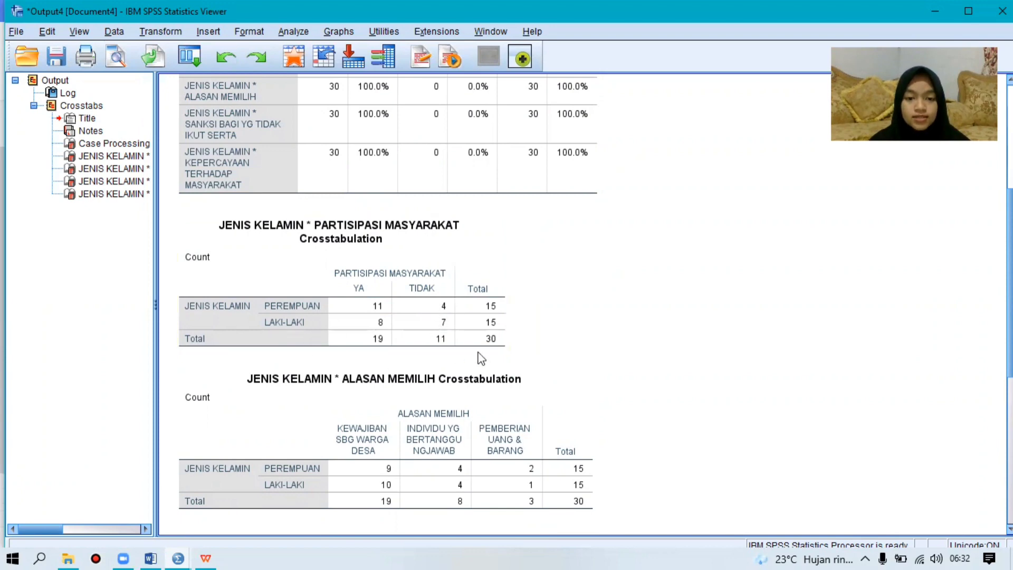
{"action": "scroll", "coordinate": [840, 362], "scroll_direction": "down", "scroll_amount": 5}
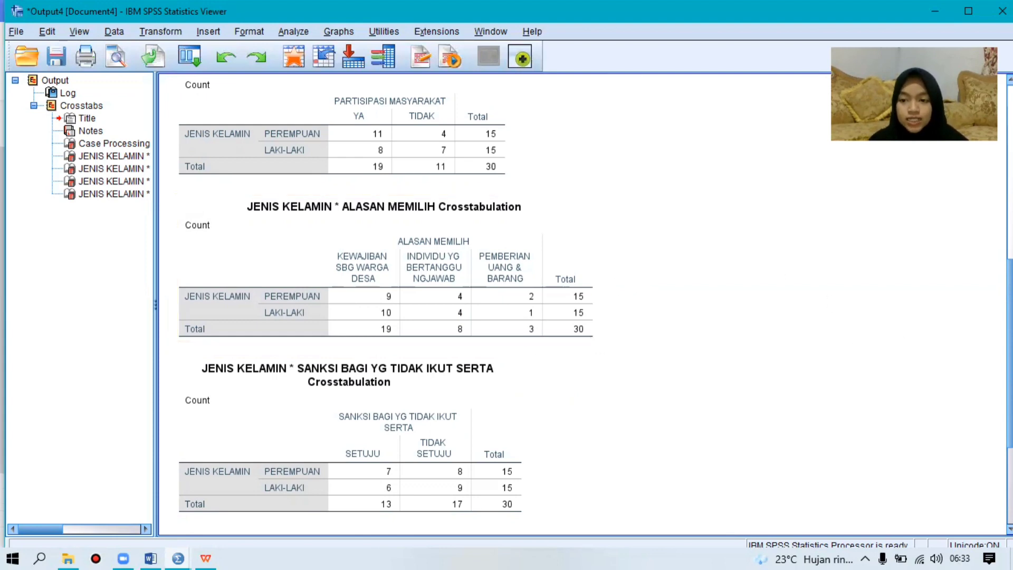
{"action": "left_click_drag", "start_coordinate": [1010, 369], "coordinate": [1010, 387]}
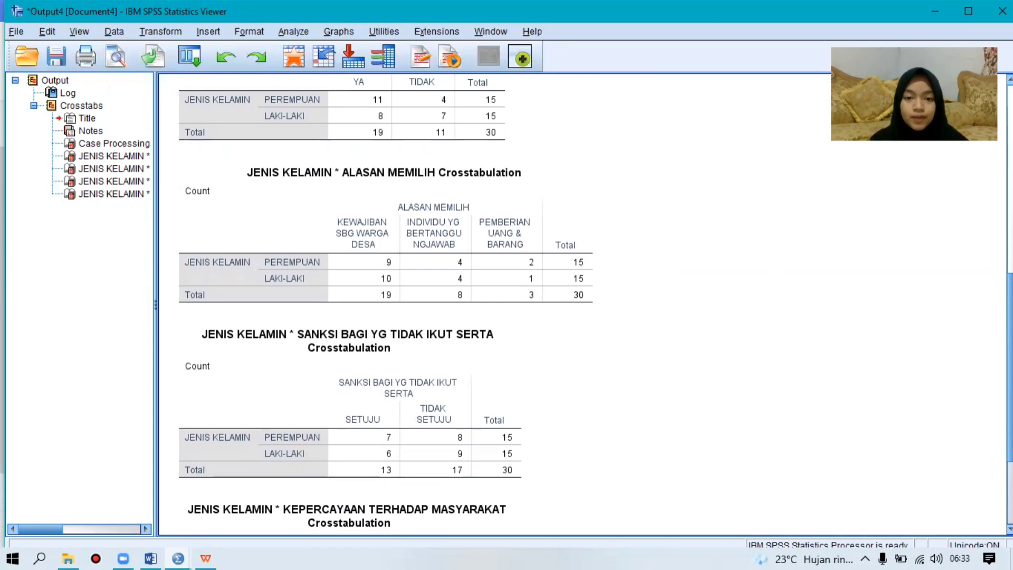
Review the remaining crosstabulations of JENIS KELAMIN against ALASAN MEMILIH, SANKSI and KEPERCAYAAN TERHADAP MASYARAKAT in the output
{"action": "left_click_drag", "start_coordinate": [1010, 387], "coordinate": [1009, 422]}
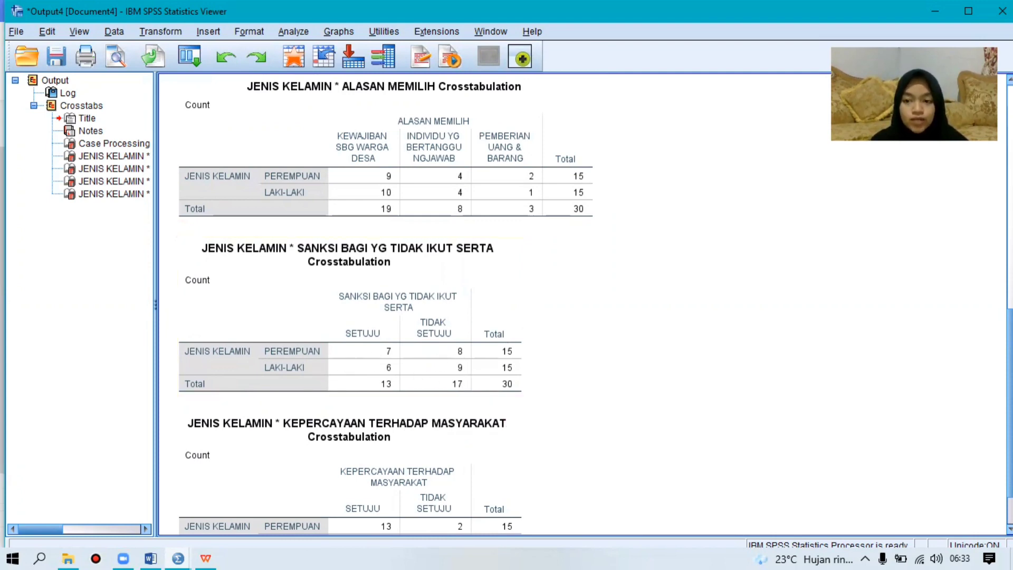
{"action": "scroll", "coordinate": [242, 424], "scroll_direction": "down", "scroll_amount": 3}
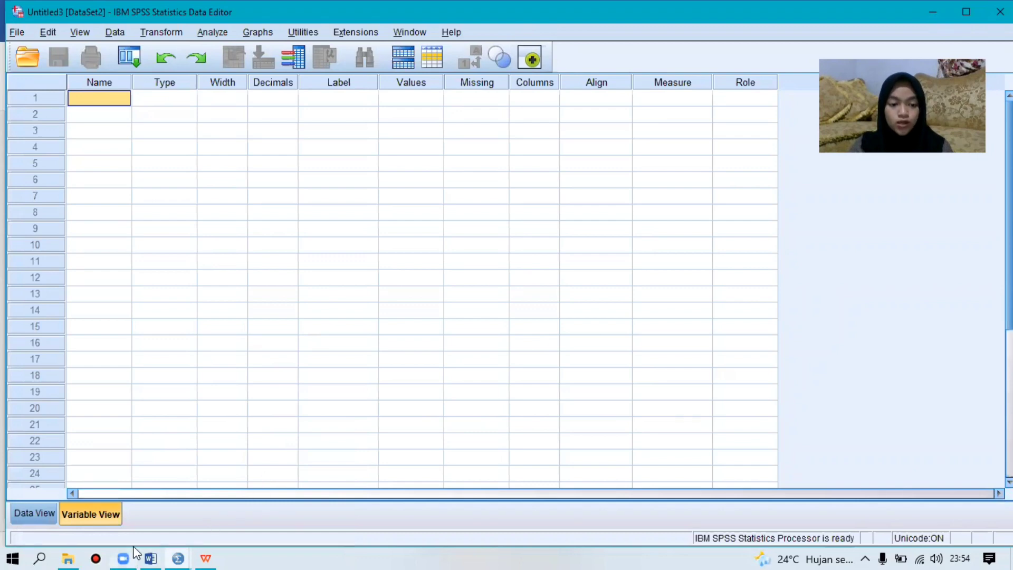
Switch to the Word document and read the chi-square goodness of fit description, the case and its H0 and H1 hypotheses
{"action": "left_click", "coordinate": [150, 555]}
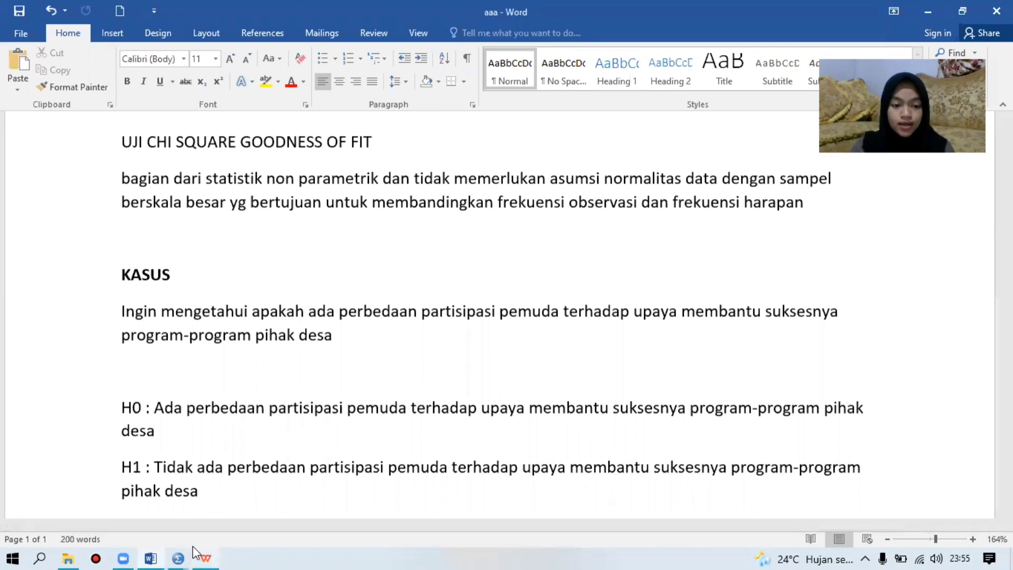
{"action": "mouse_move", "coordinate": [182, 549]}
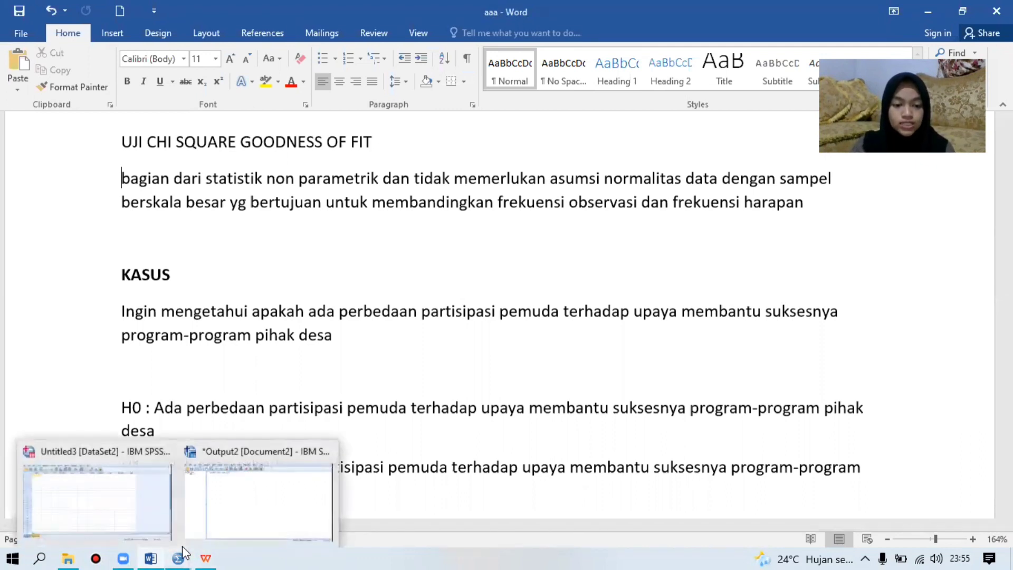
Switch to CHI SQUARE.xlsx in WPS Office and examine the Hasil kuesioner responses and the Hasil koding codes
{"action": "mouse_move", "coordinate": [214, 553]}
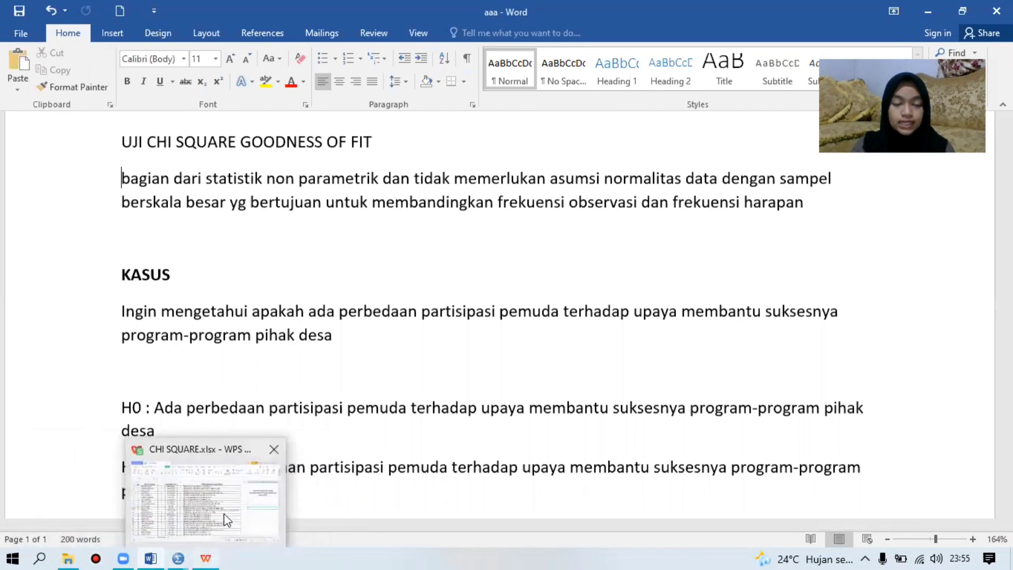
{"action": "left_click", "coordinate": [223, 514]}
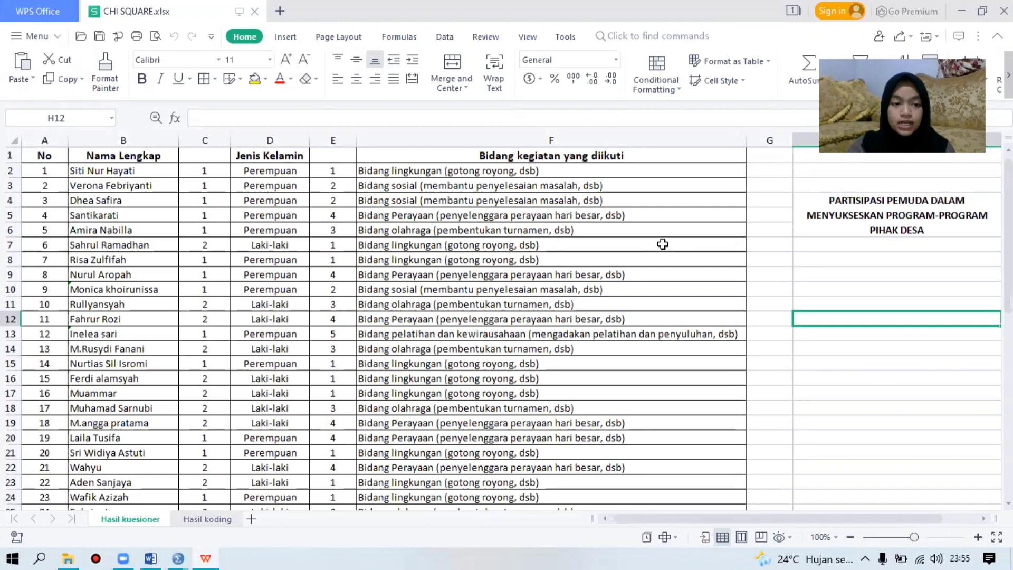
{"action": "scroll", "coordinate": [967, 167], "scroll_direction": "down", "scroll_amount": 6}
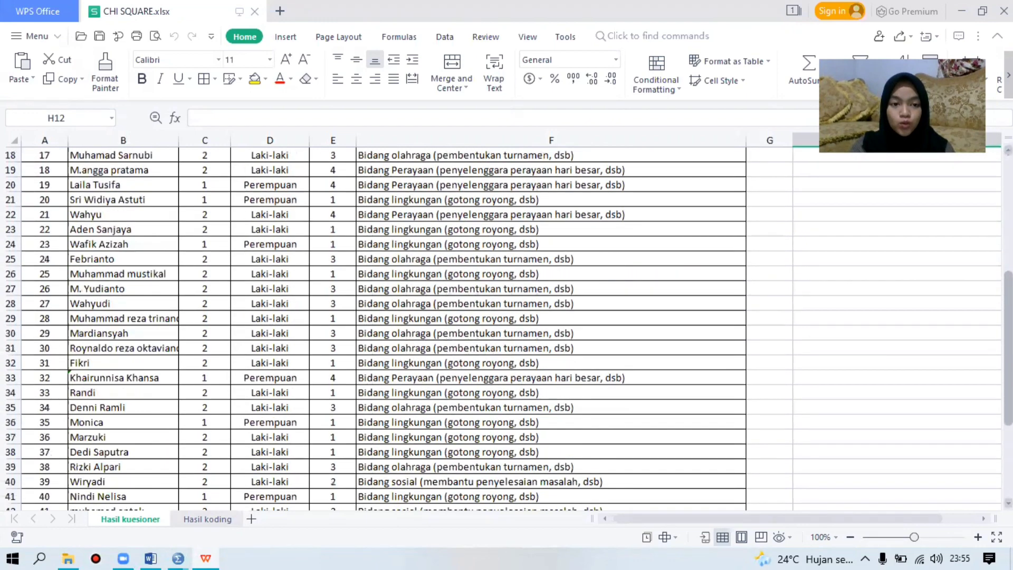
{"action": "scroll", "coordinate": [496, 326], "scroll_direction": "up", "scroll_amount": 6}
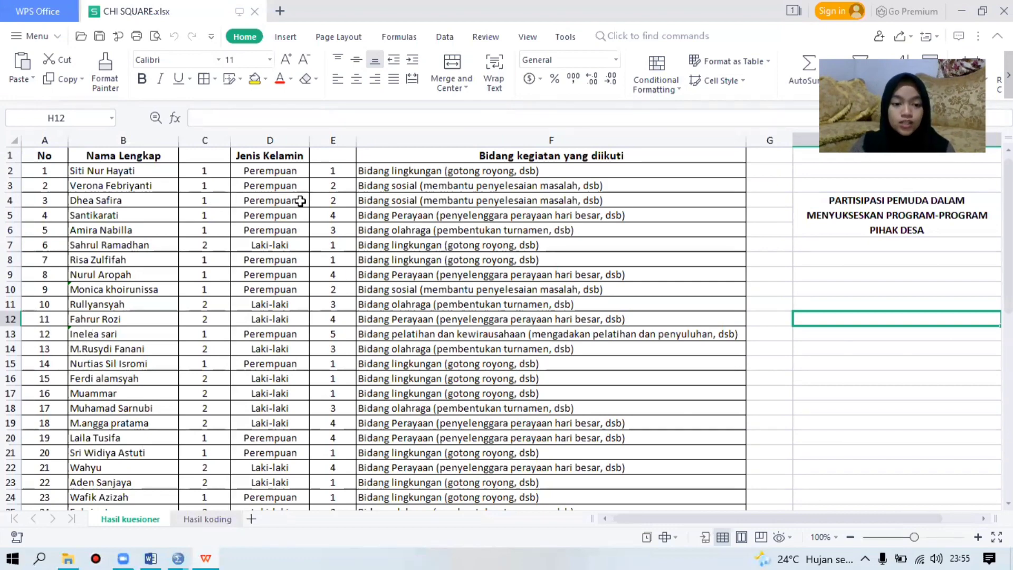
{"action": "left_click", "coordinate": [207, 519]}
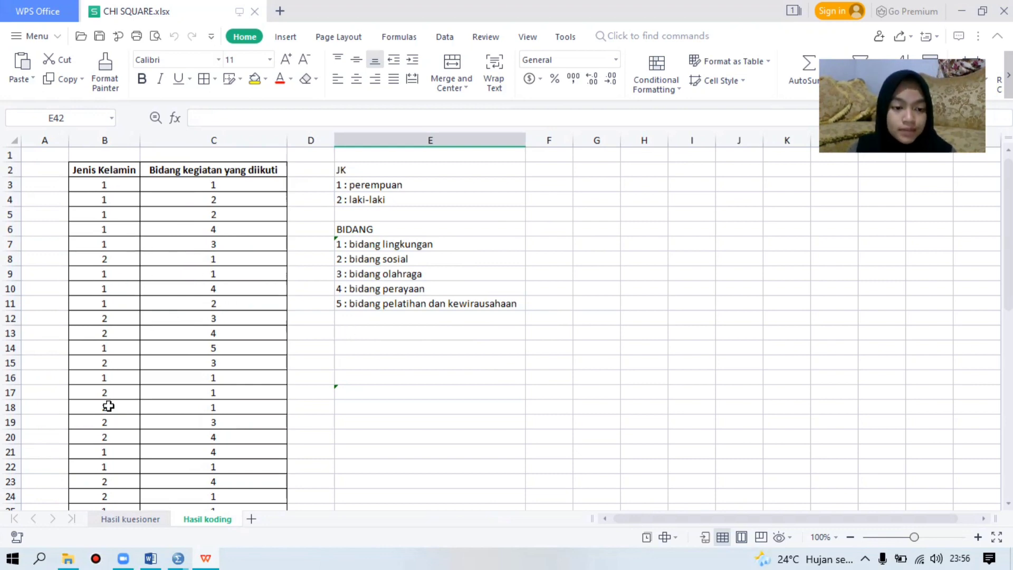
{"action": "left_click", "coordinate": [396, 425]}
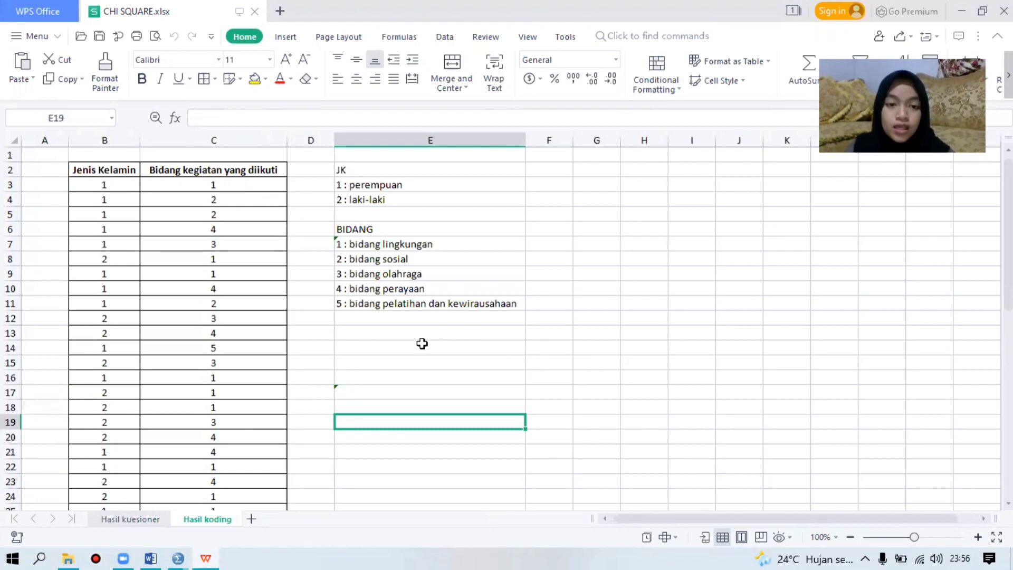
Switch to the SPSS Untitled3 dataset and name the first variable BIDANG
{"action": "mouse_move", "coordinate": [189, 553]}
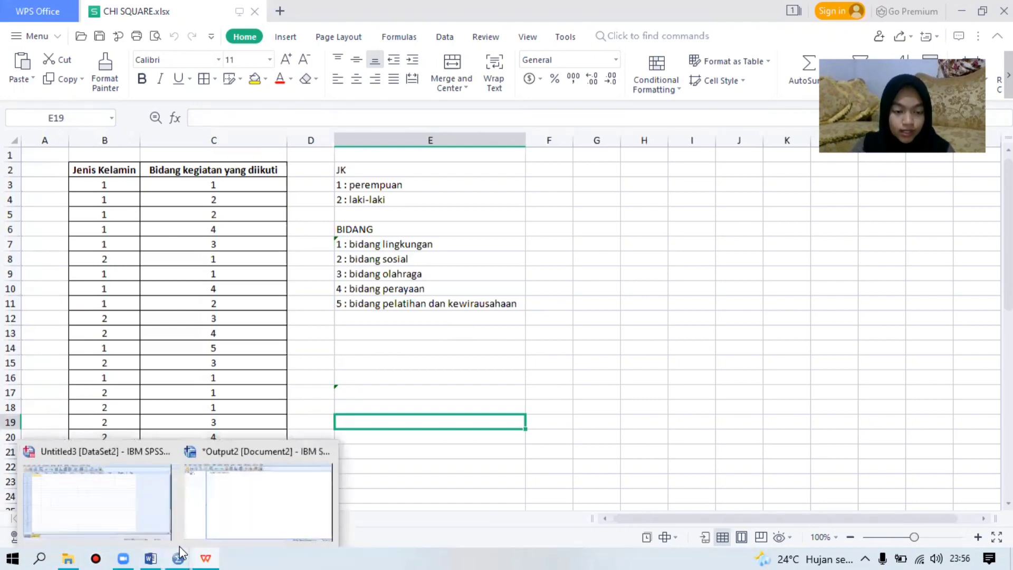
{"action": "left_click", "coordinate": [217, 515]}
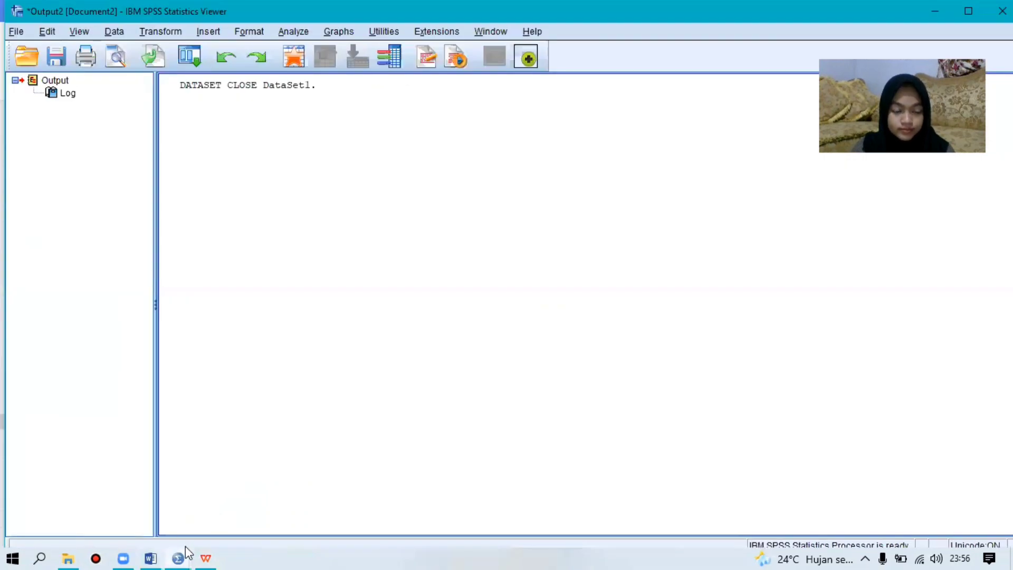
{"action": "mouse_move", "coordinate": [178, 558]}
{"action": "left_click", "coordinate": [118, 487]}
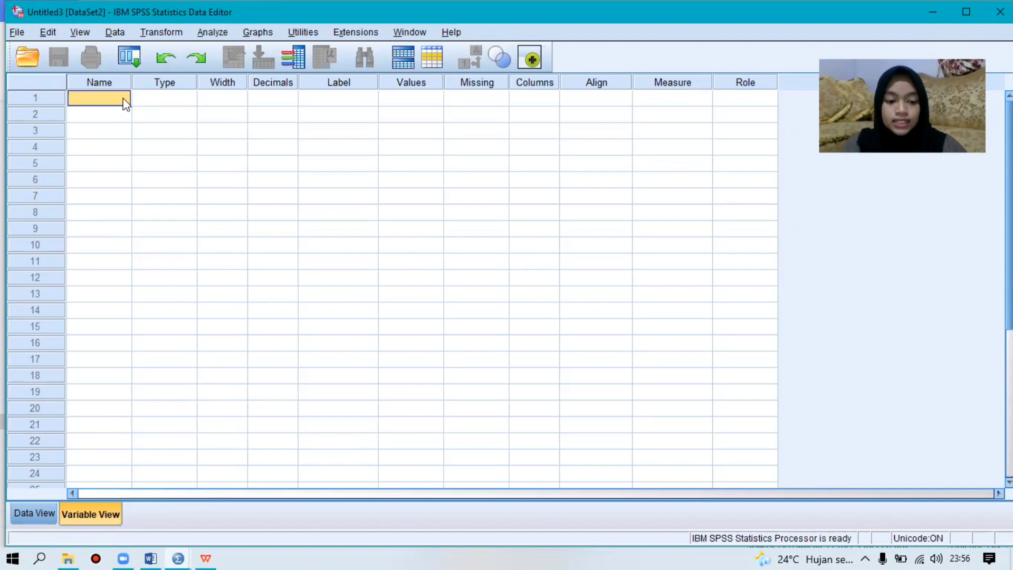
{"action": "type", "text": "b"}
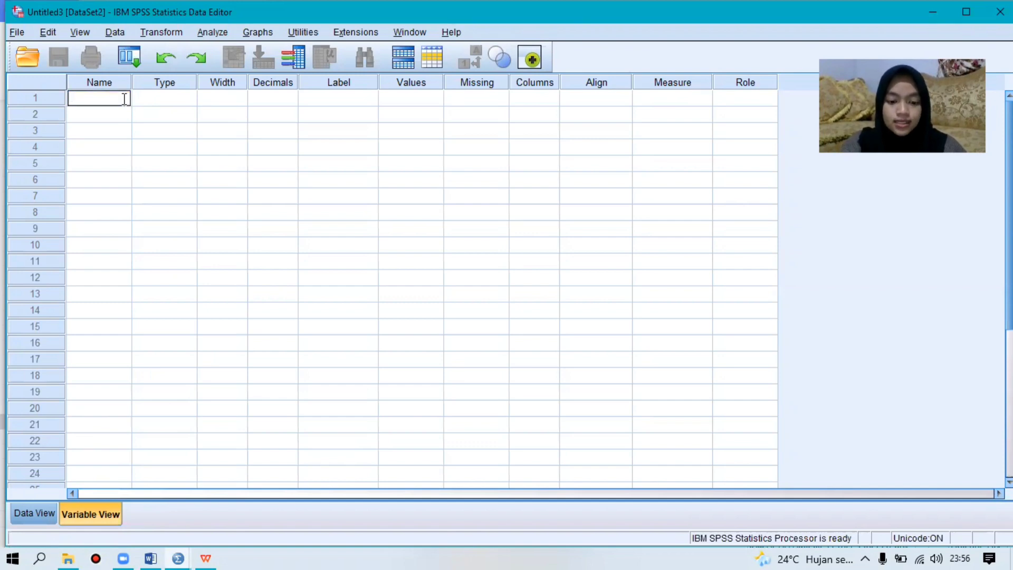
{"action": "type", "text": "I"}
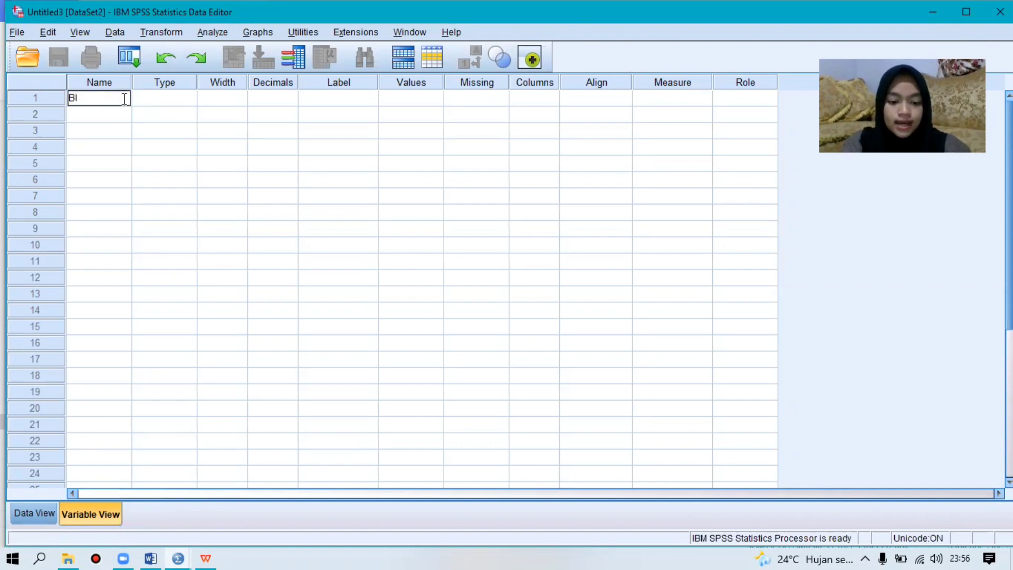
{"action": "type", "text": "DANG"}
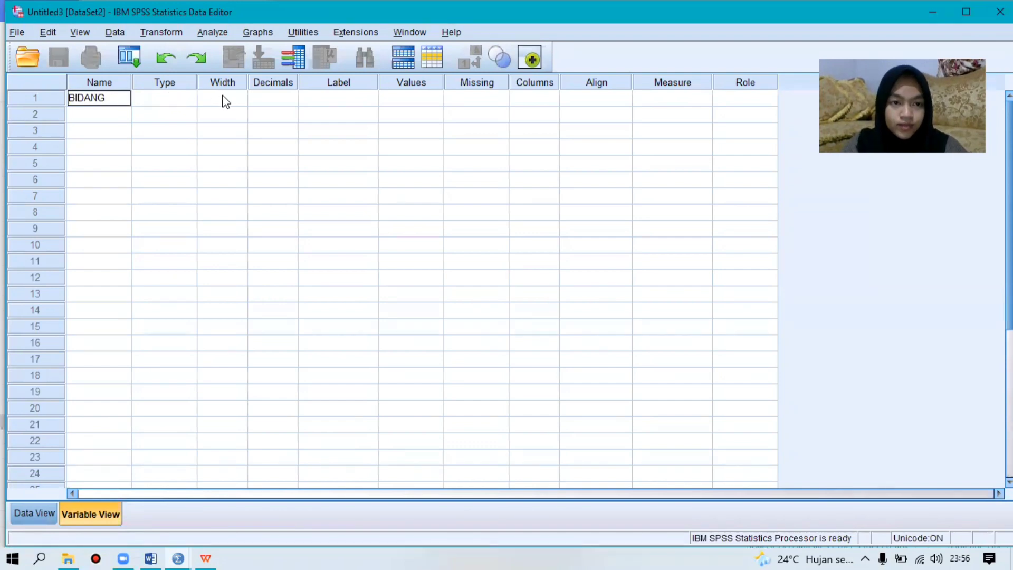
Set the BIDANG variable's decimals to 0 and its label to PARTISIPASI PEMUDA/I
{"action": "left_click", "coordinate": [182, 101]}
{"action": "left_click", "coordinate": [190, 98]}
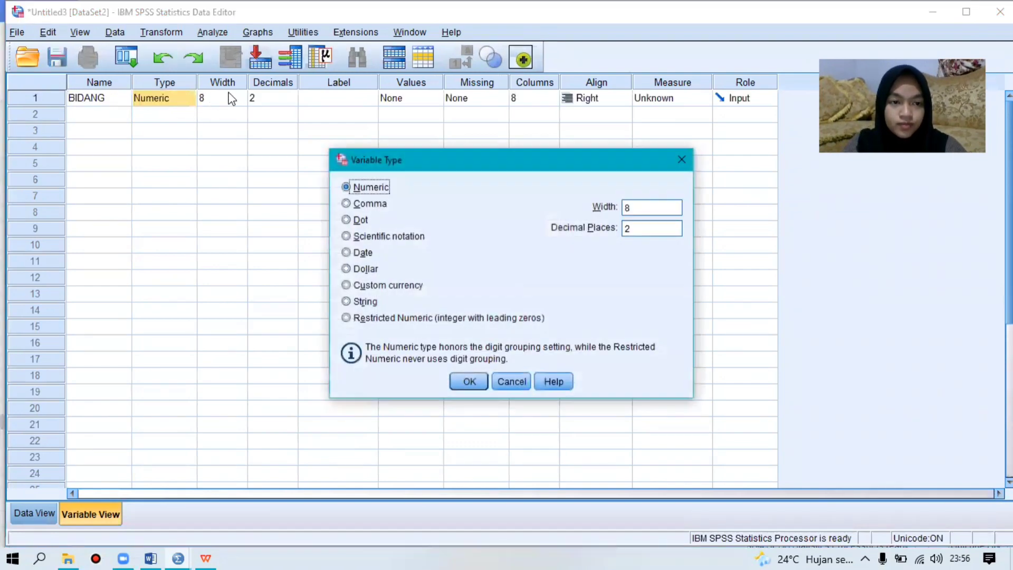
{"action": "left_click", "coordinate": [681, 160]}
{"action": "left_click", "coordinate": [279, 98]}
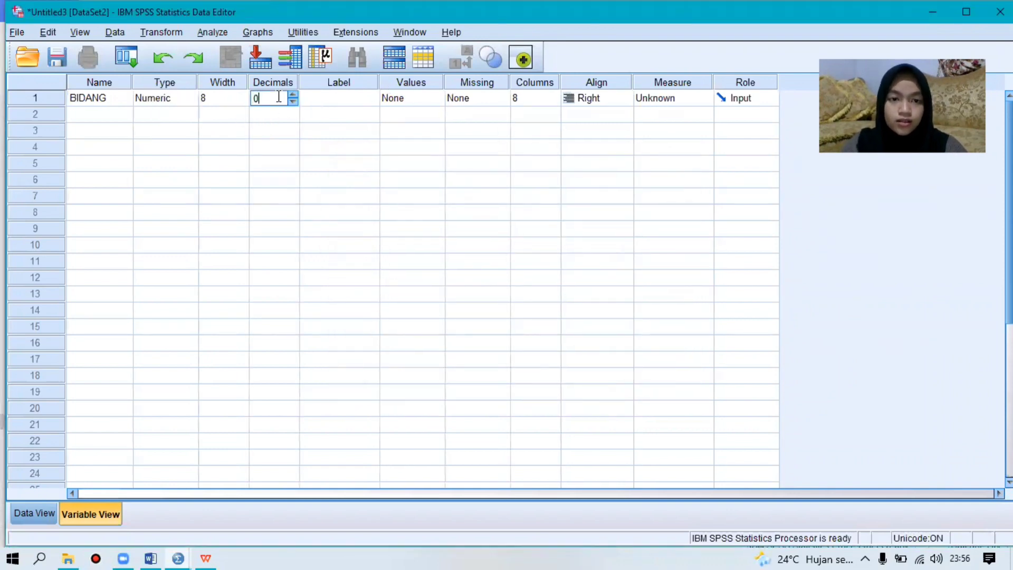
{"action": "left_click", "coordinate": [324, 99]}
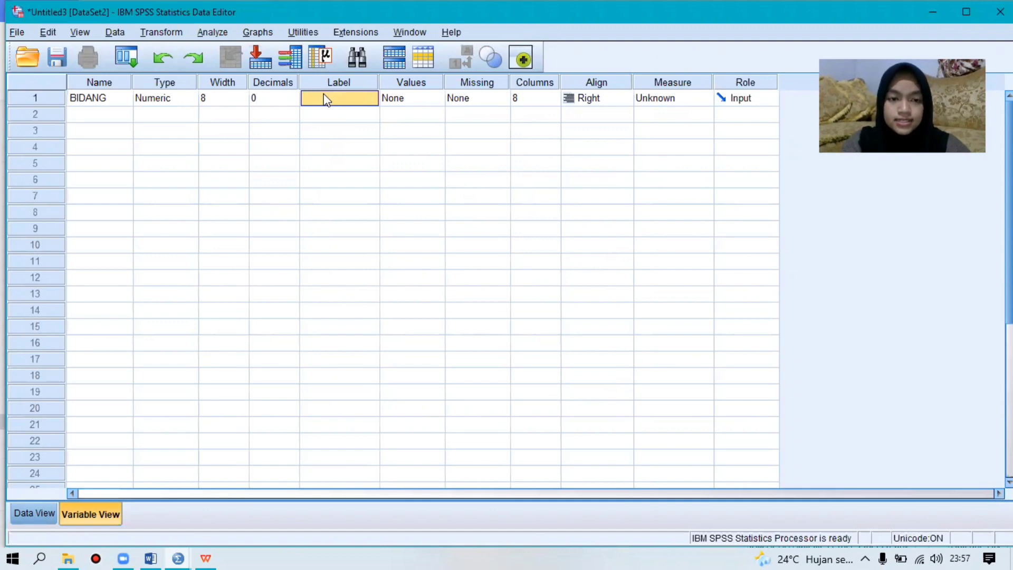
{"action": "type", "text": "PARTISIPA"}
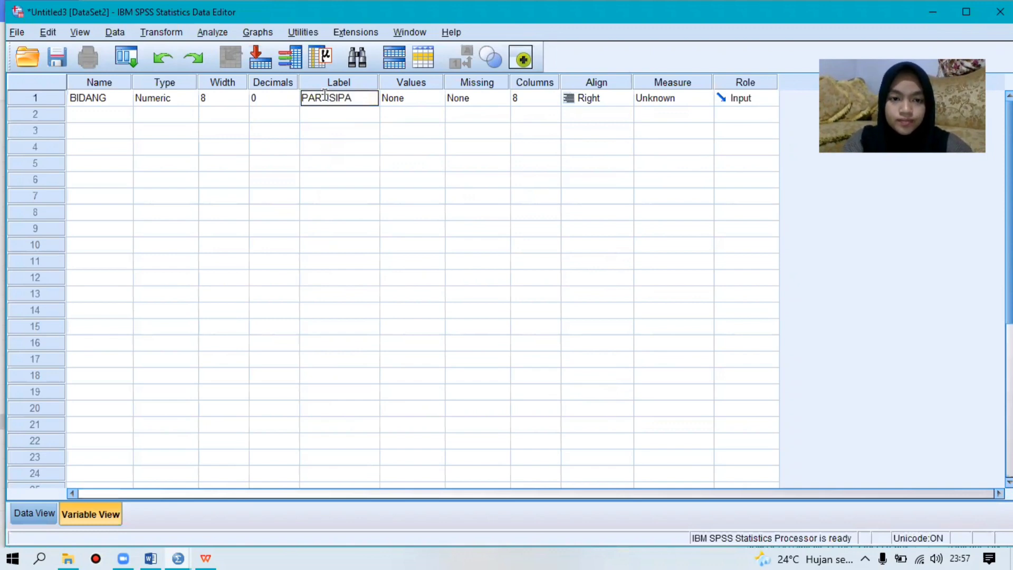
{"action": "type", "text": "PE"}
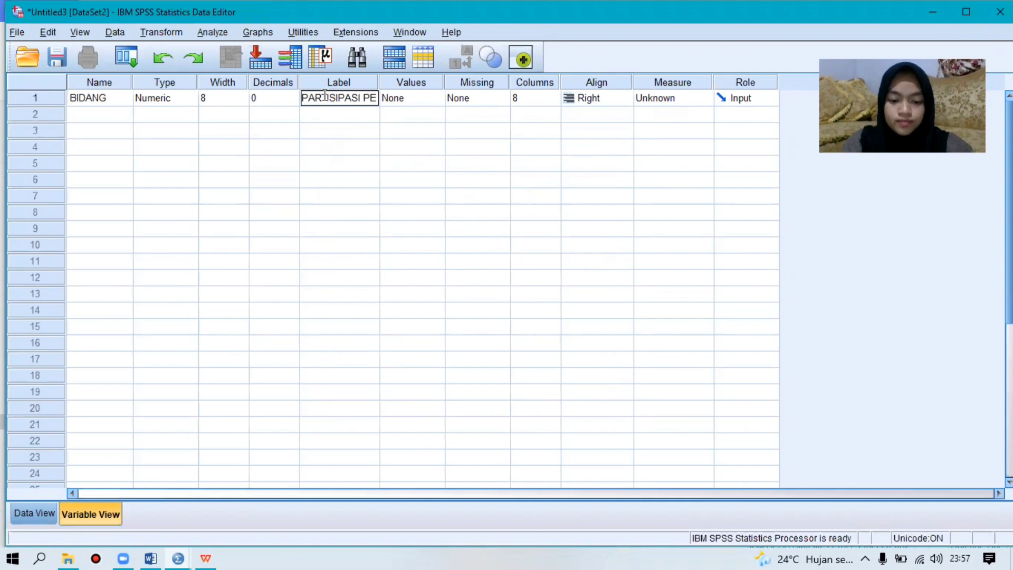
{"action": "type", "text": "MUDA/I"}
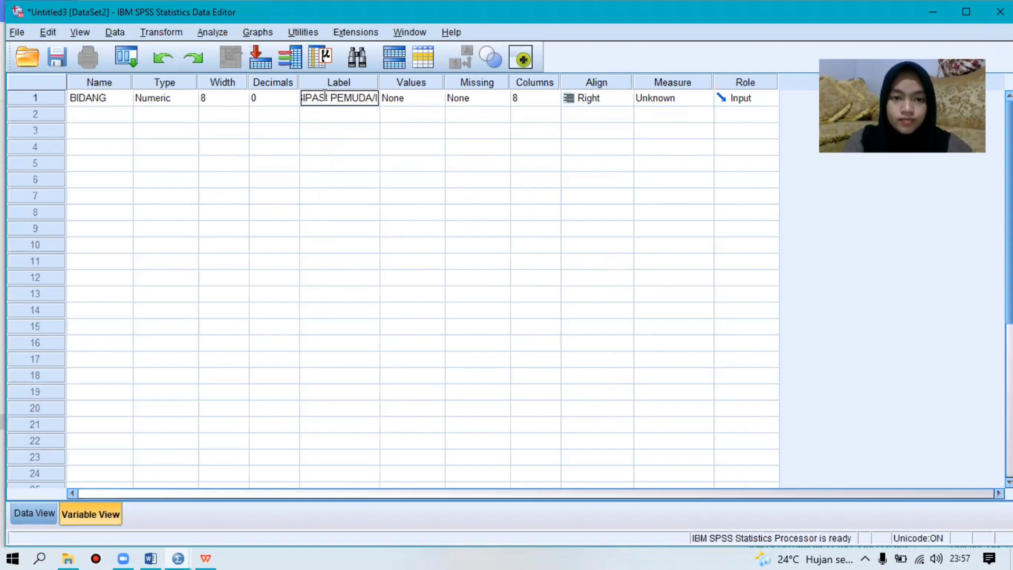
Open the value labels of BIDANG and add the label BIDANG LINGKUNGAN for value 1
{"action": "left_click", "coordinate": [417, 100]}
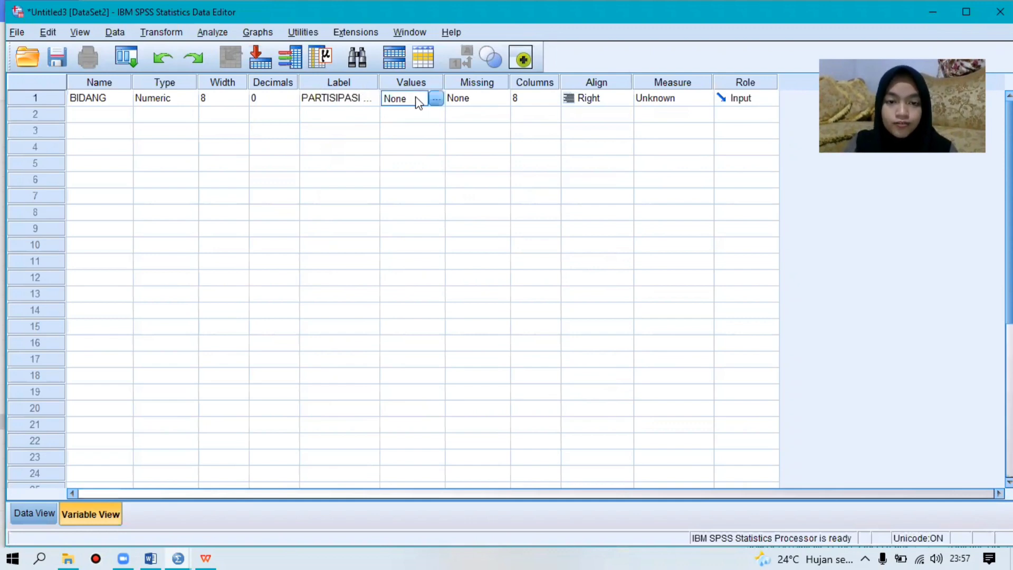
{"action": "left_click", "coordinate": [436, 99]}
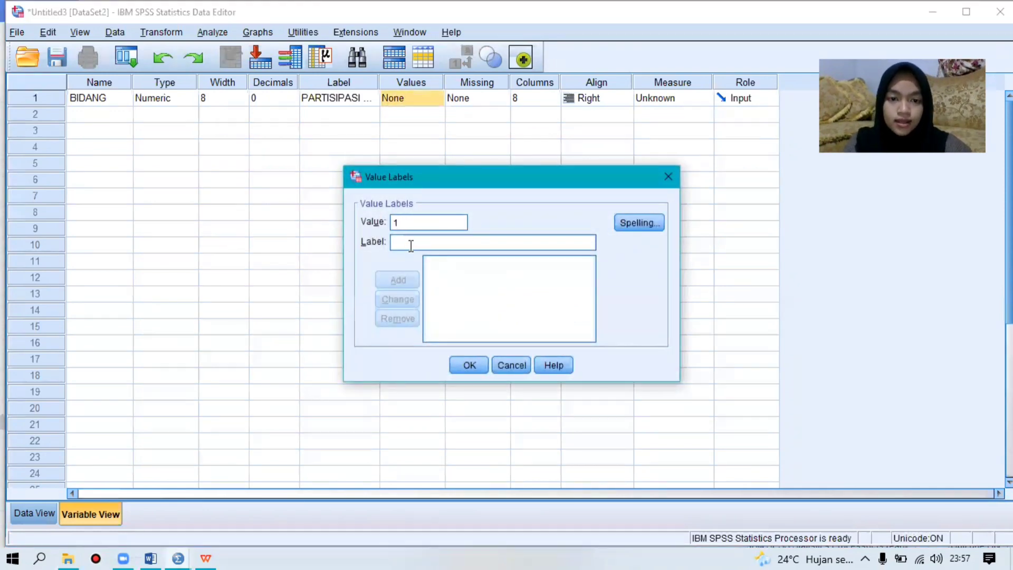
{"action": "left_click", "coordinate": [409, 246]}
{"action": "type", "text": "B"}
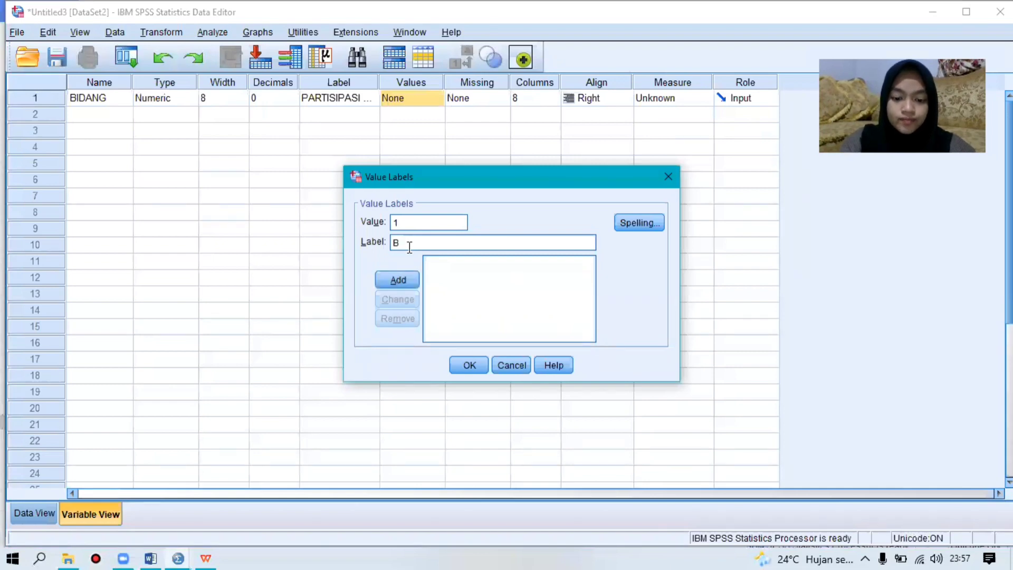
{"action": "type", "text": "IDANG LINGKUNGAN"}
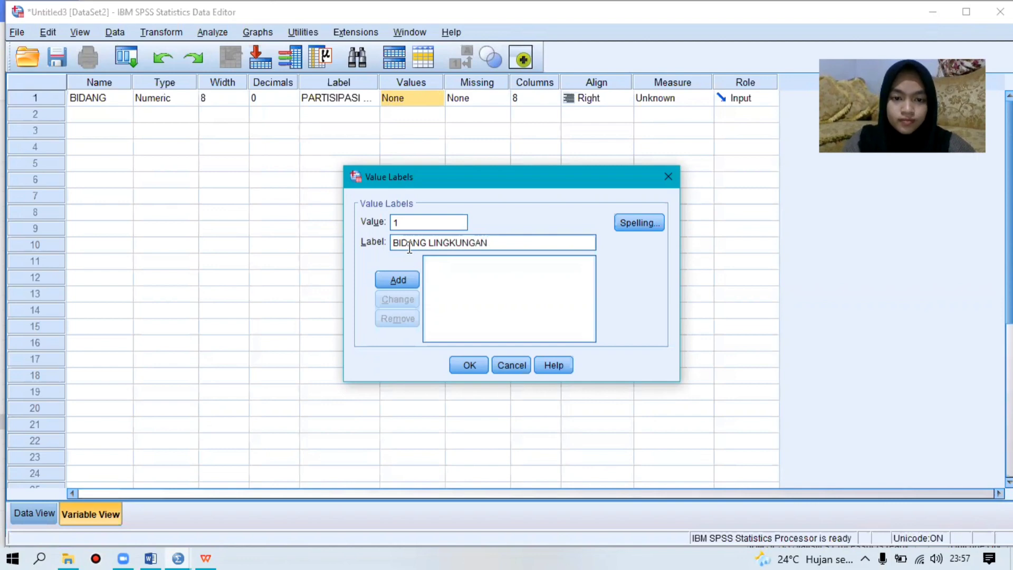
{"action": "left_click", "coordinate": [400, 281]}
Add the value label BIDANG SOSIAL for value 2 of the BIDANG variable
{"action": "type", "text": "2"}
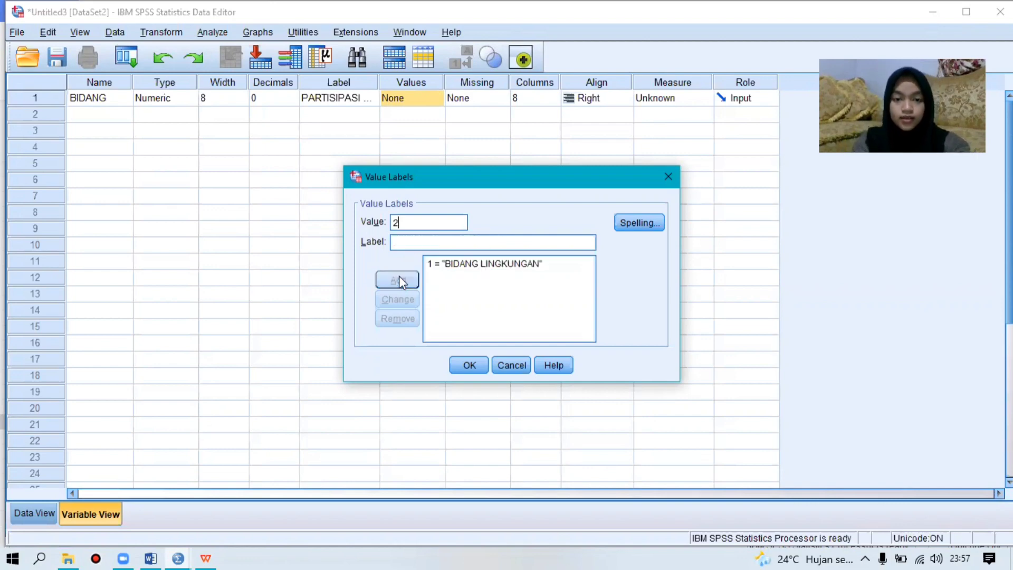
{"action": "type", "text": "B"}
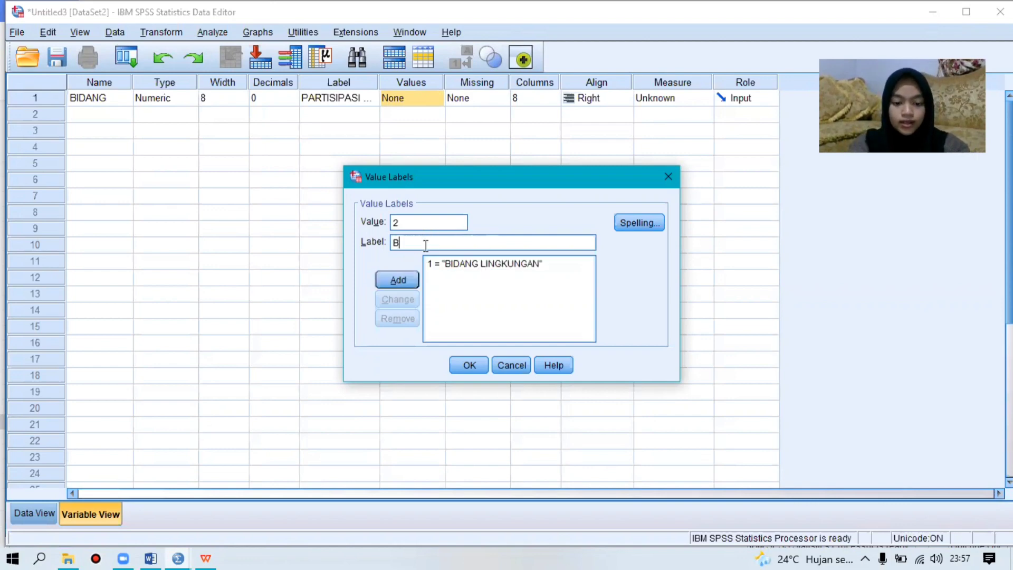
{"action": "type", "text": "IDang"}
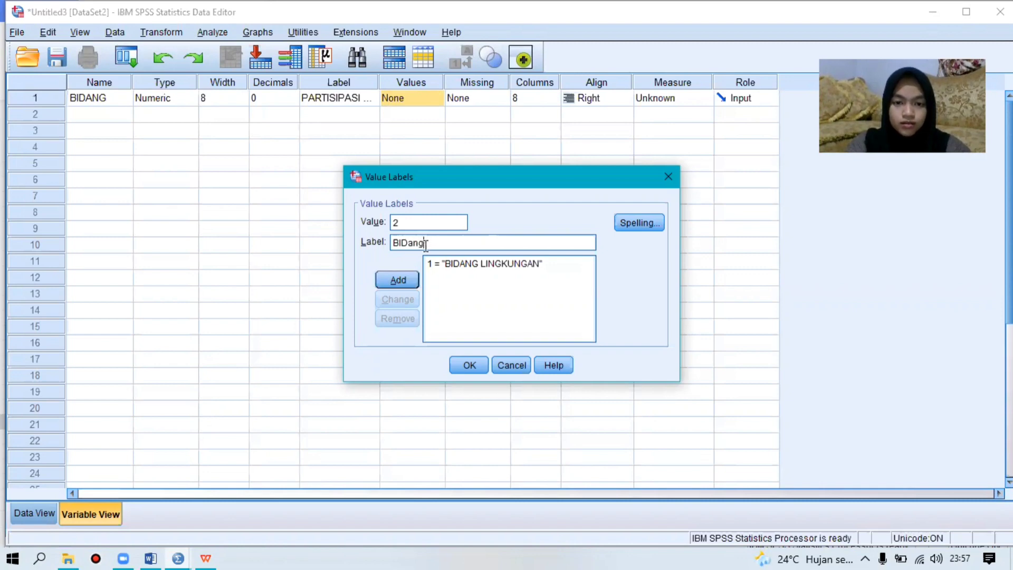
{"action": "key", "text": "BackSpace"}
{"action": "type", "text": "A"}
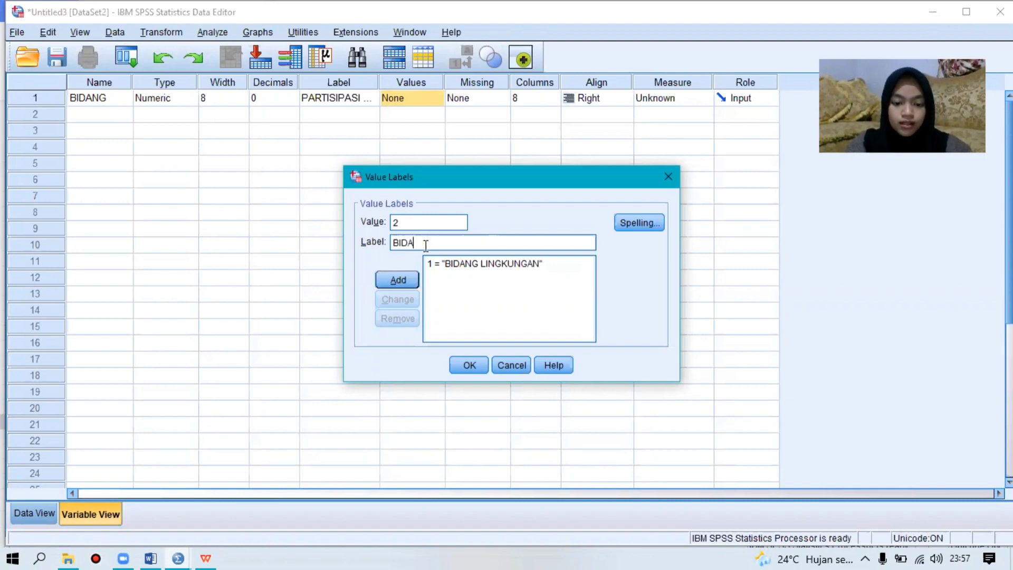
{"action": "type", "text": "NG SOSIAL"}
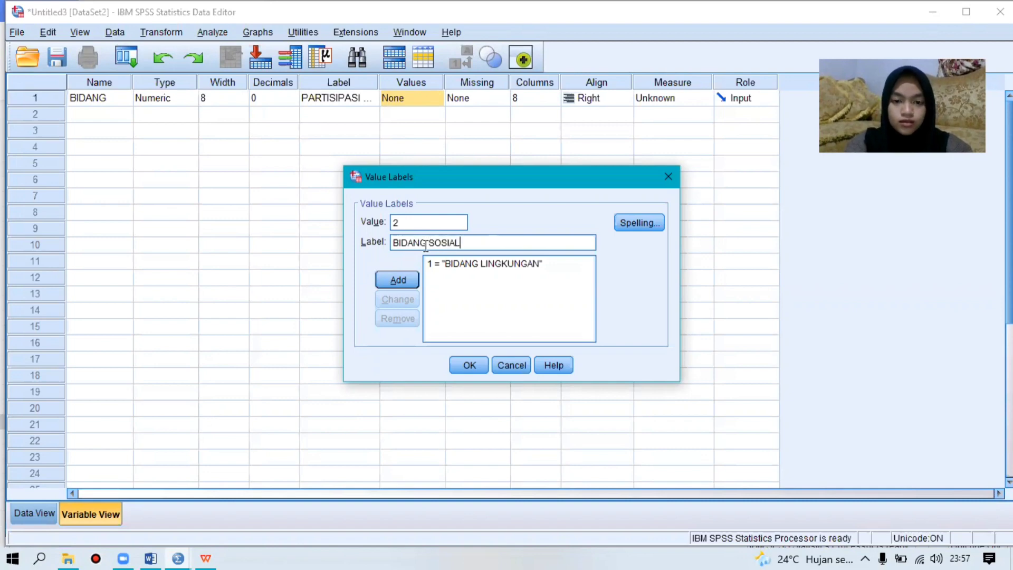
{"action": "left_click", "coordinate": [402, 284]}
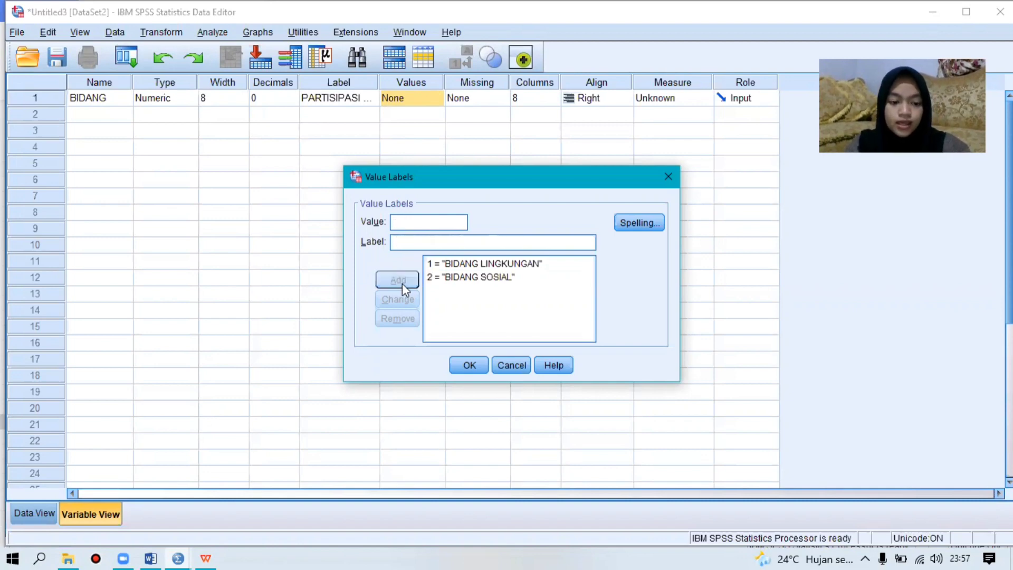
Add the value label BIDANG OLAHRAGA for value 3 of the BIDANG variable
{"action": "type", "text": "3"}
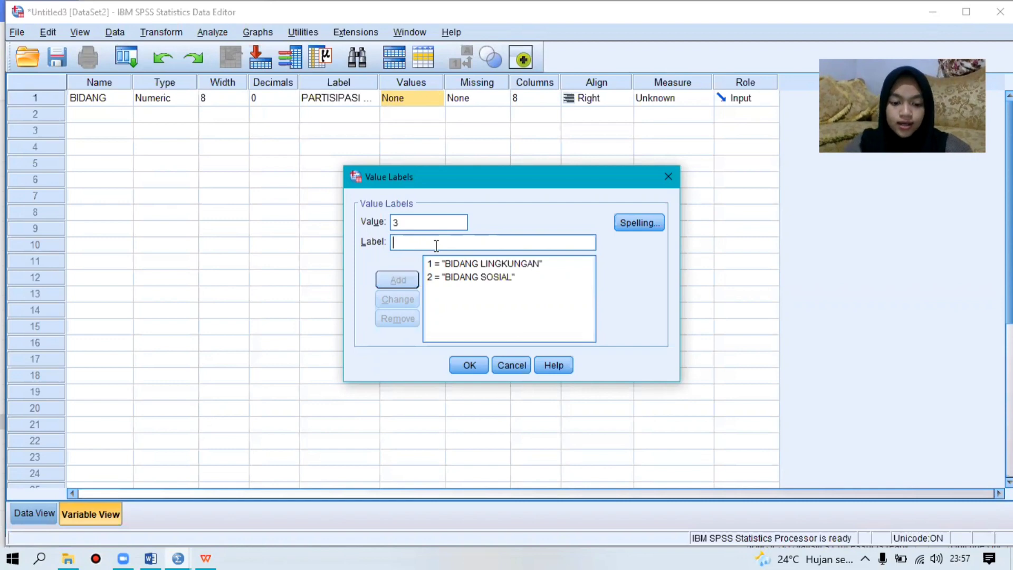
{"action": "type", "text": "BIDANG"}
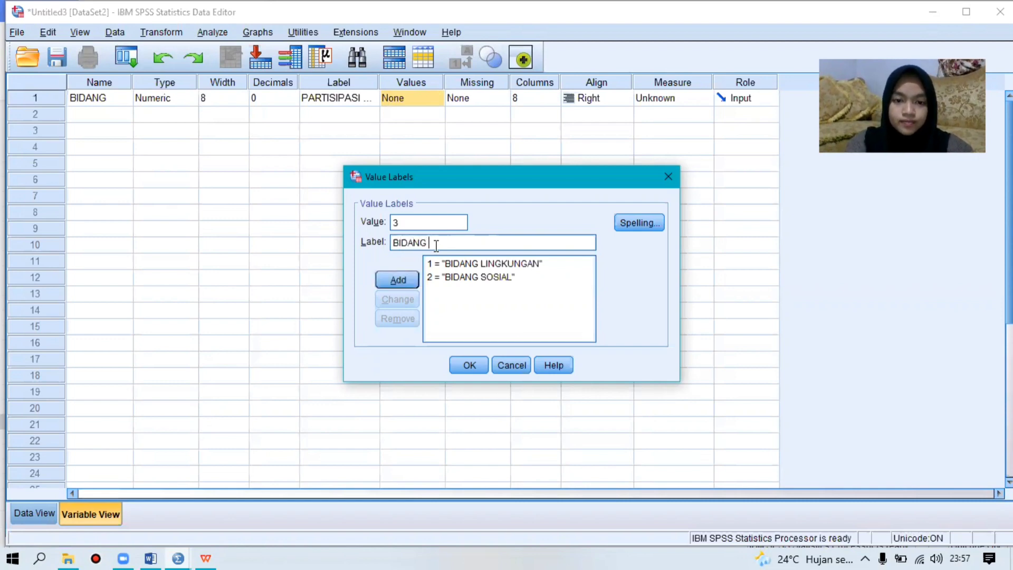
{"action": "type", "text": " OLAHRAGA"}
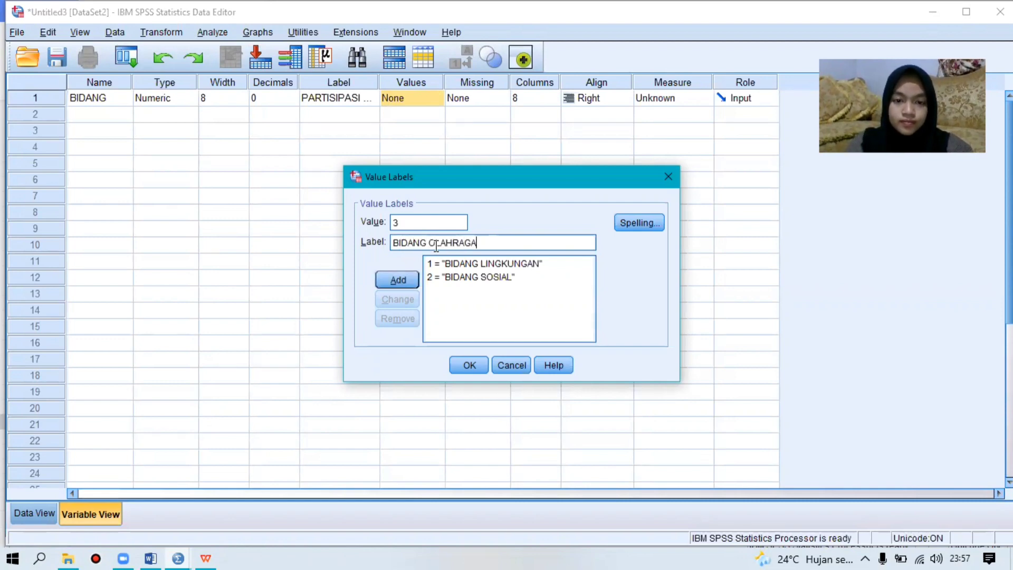
{"action": "left_click", "coordinate": [407, 281]}
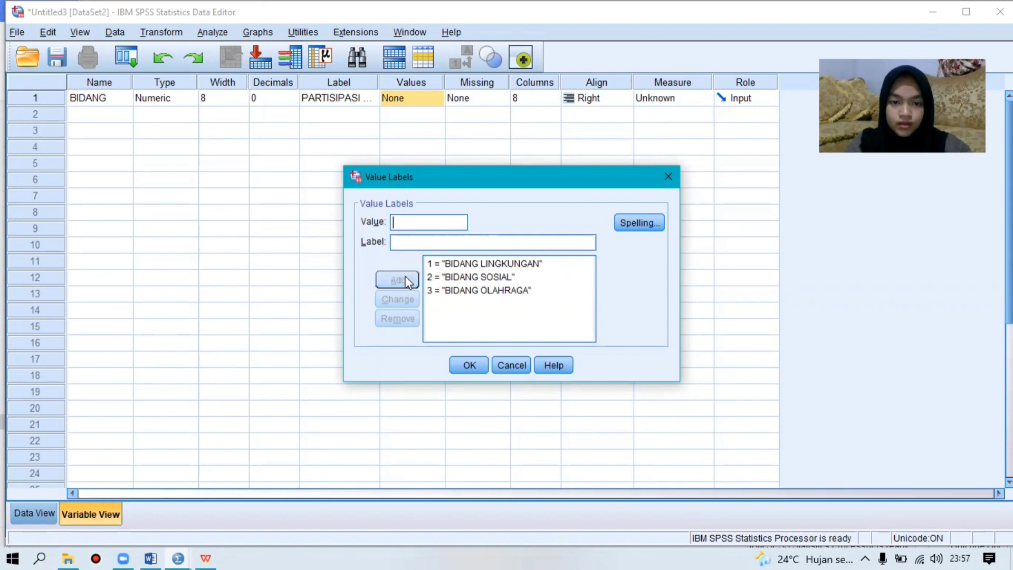
Add the value label BIDANG PERAYAAN for value 4 of the BIDANG variable
{"action": "type", "text": "4"}
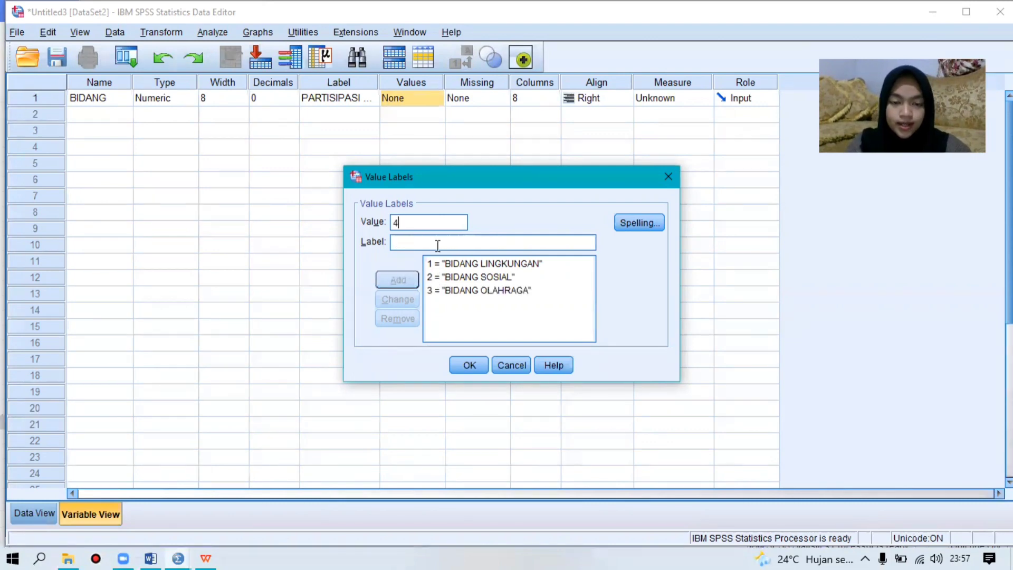
{"action": "type", "text": "BIDANG"}
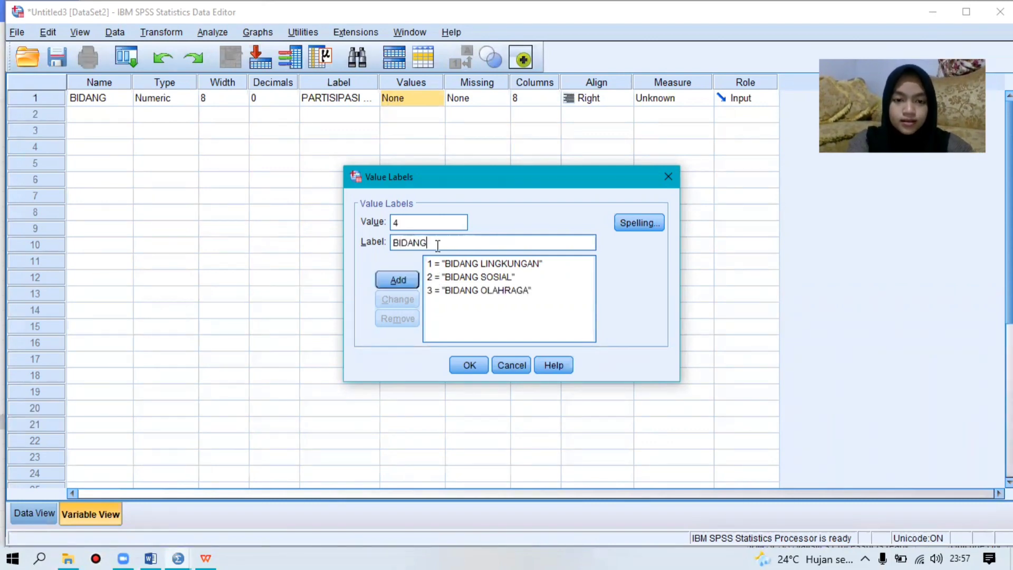
{"action": "type", "text": " PERAY"}
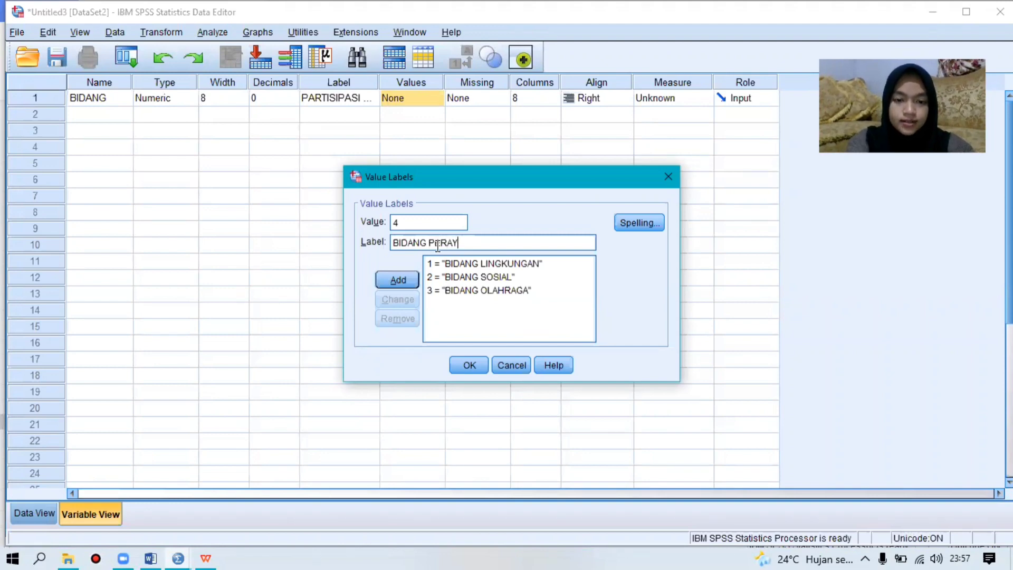
{"action": "type", "text": "AAN"}
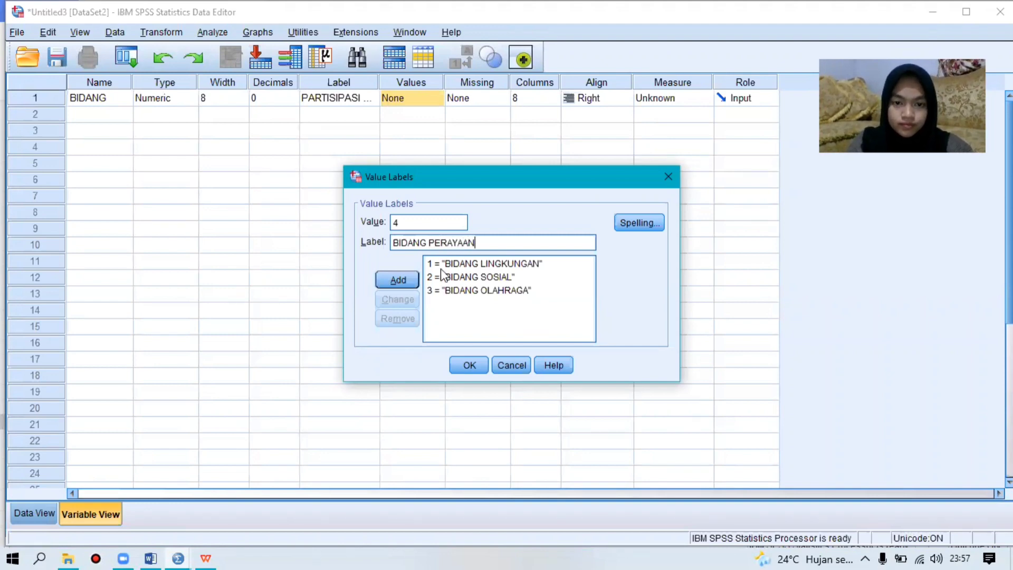
{"action": "left_click", "coordinate": [404, 284]}
Add the value label BIDANG PELATIHAN & KEWIRAUSAHAAN for value 5 and apply the value labels to BIDANG
{"action": "type", "text": "5"}
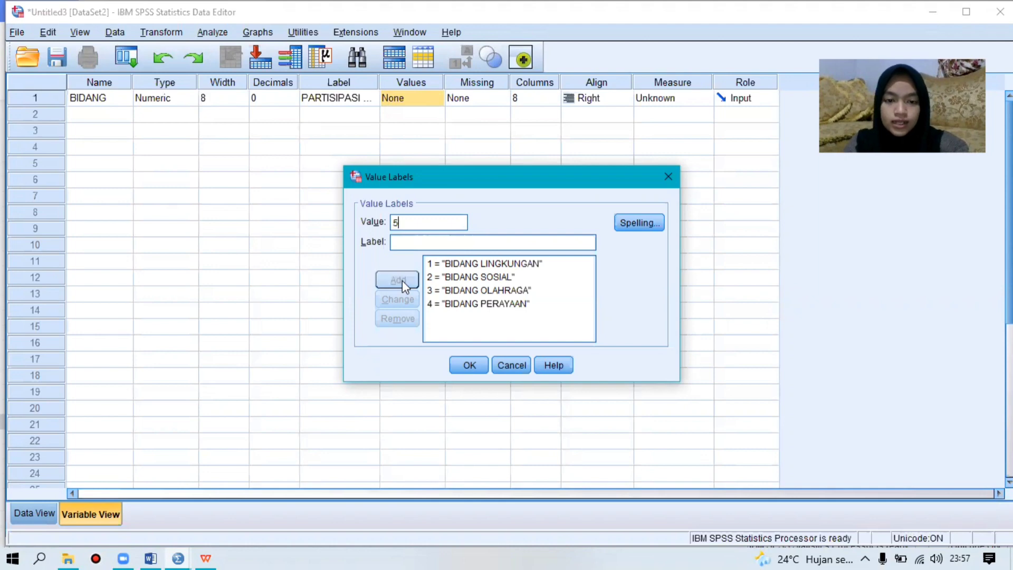
{"action": "left_click", "coordinate": [436, 244]}
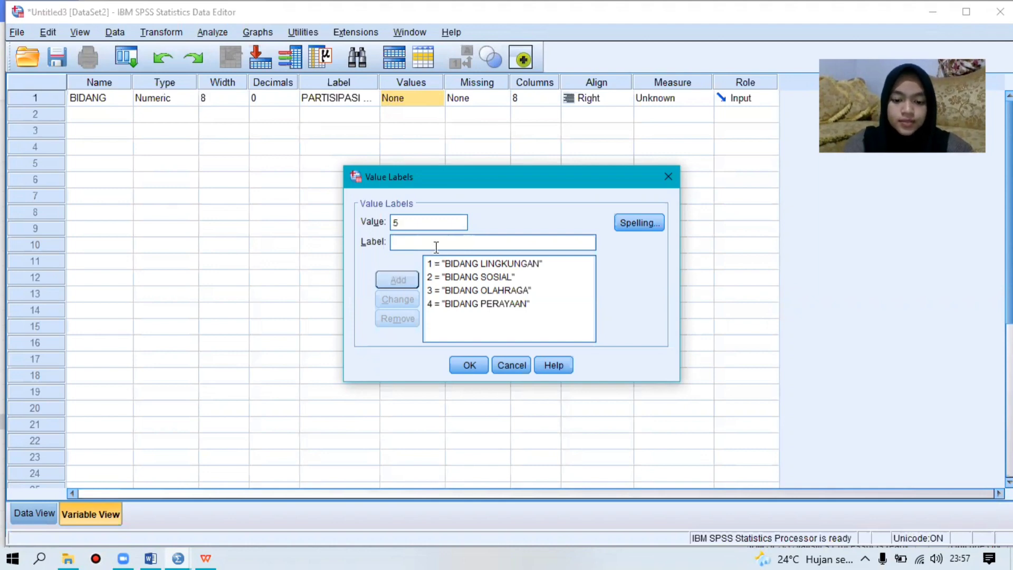
{"action": "type", "text": "BIDANG P"}
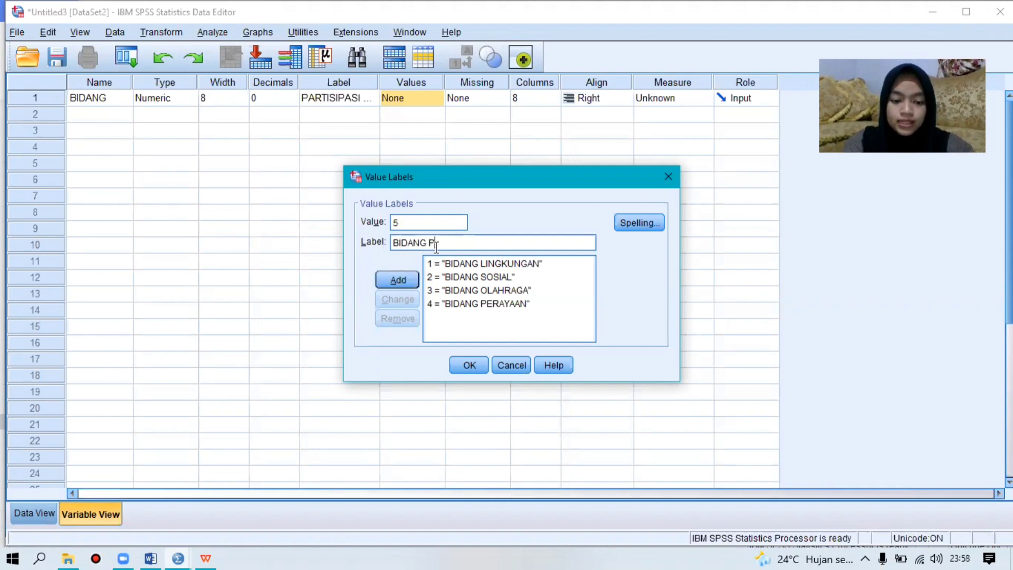
{"action": "type", "text": "ELATIHAN"}
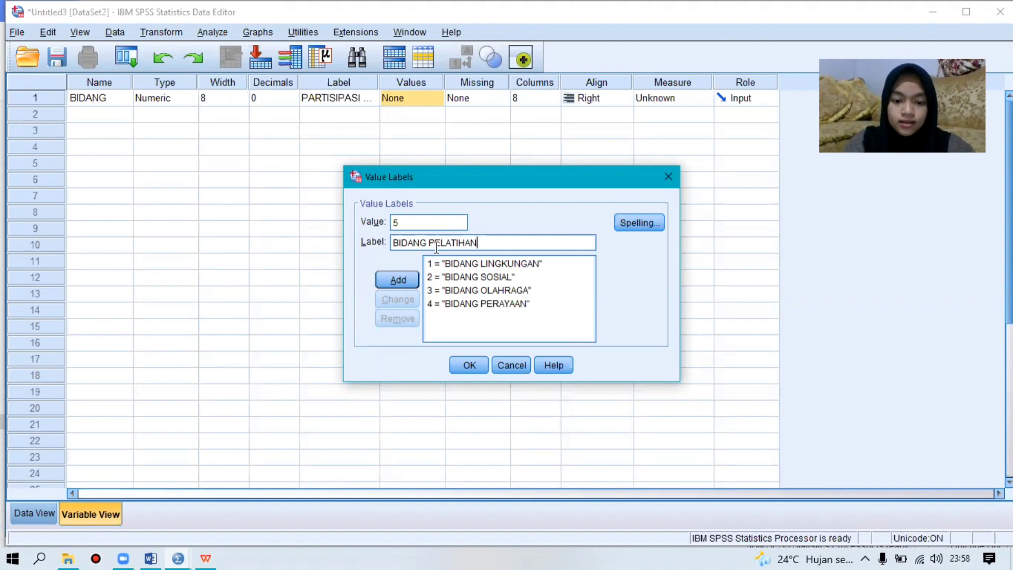
{"action": "type", "text": " &"}
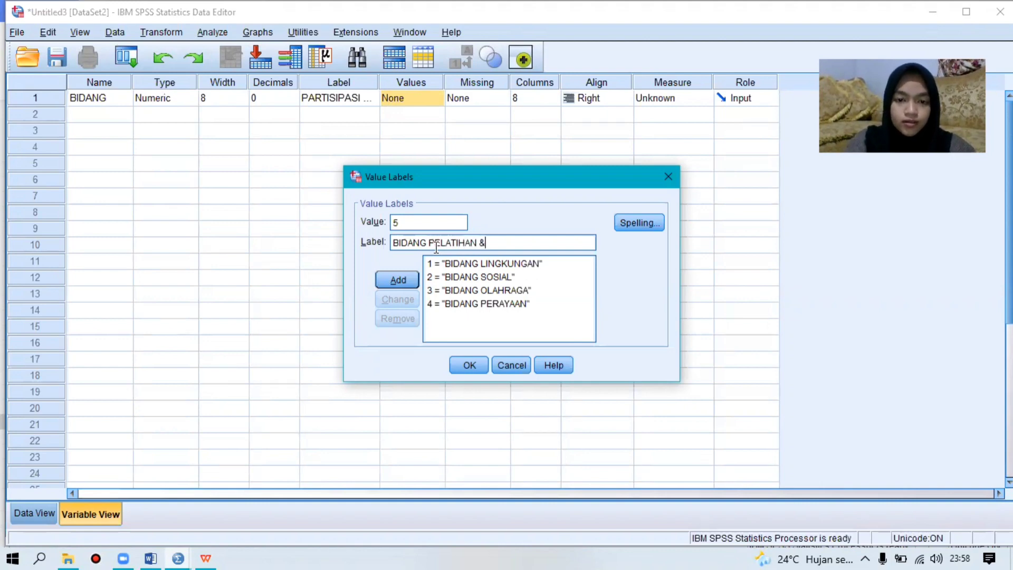
{"action": "type", "text": " KEWIR"}
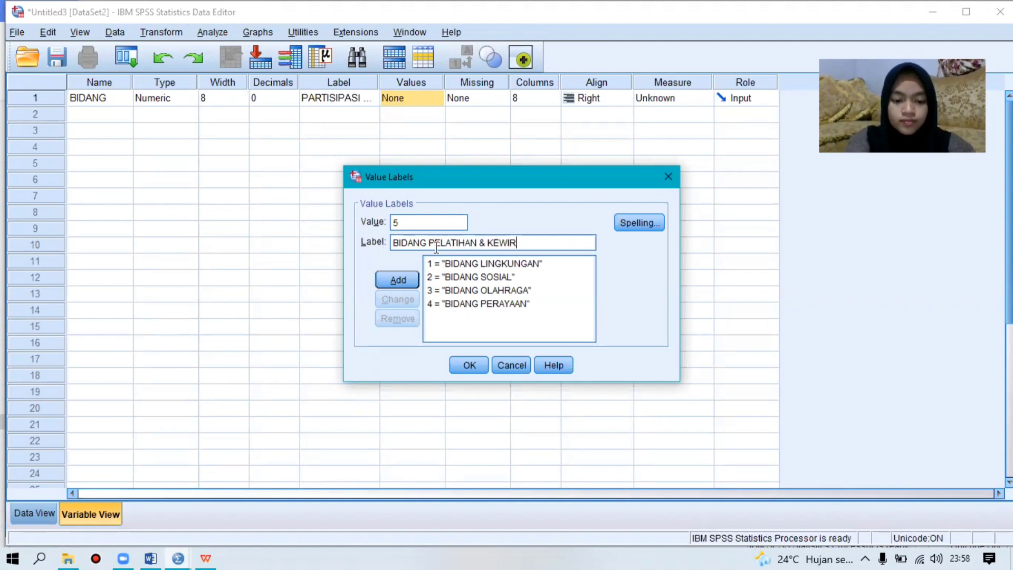
{"action": "type", "text": "AUSAHAAN"}
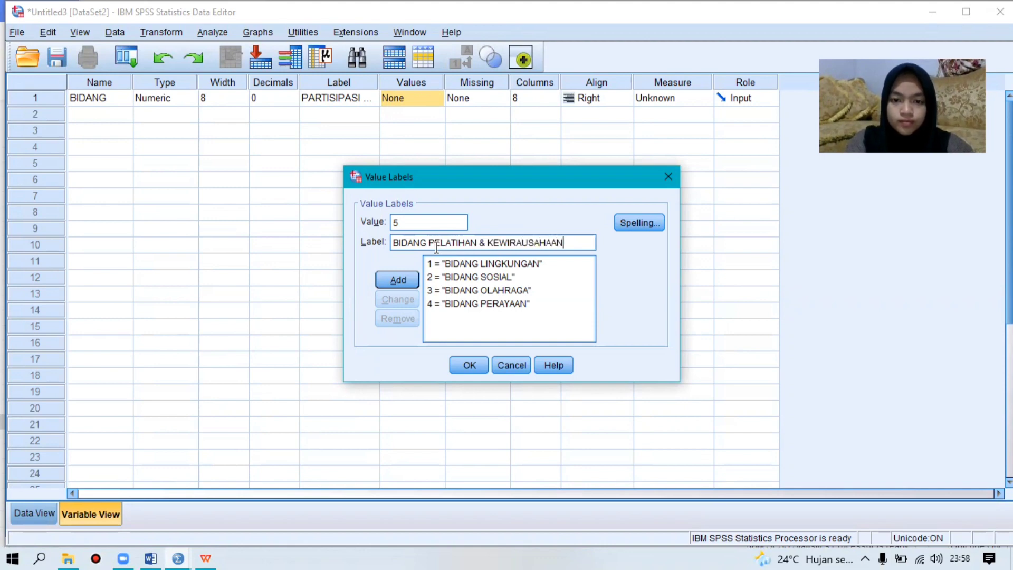
{"action": "left_click", "coordinate": [404, 280]}
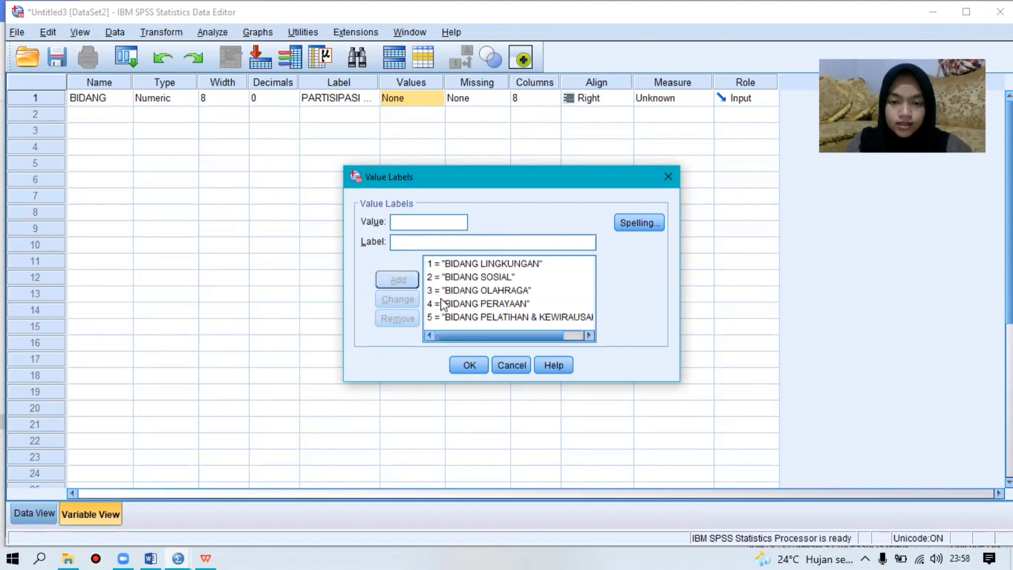
{"action": "left_click", "coordinate": [465, 365]}
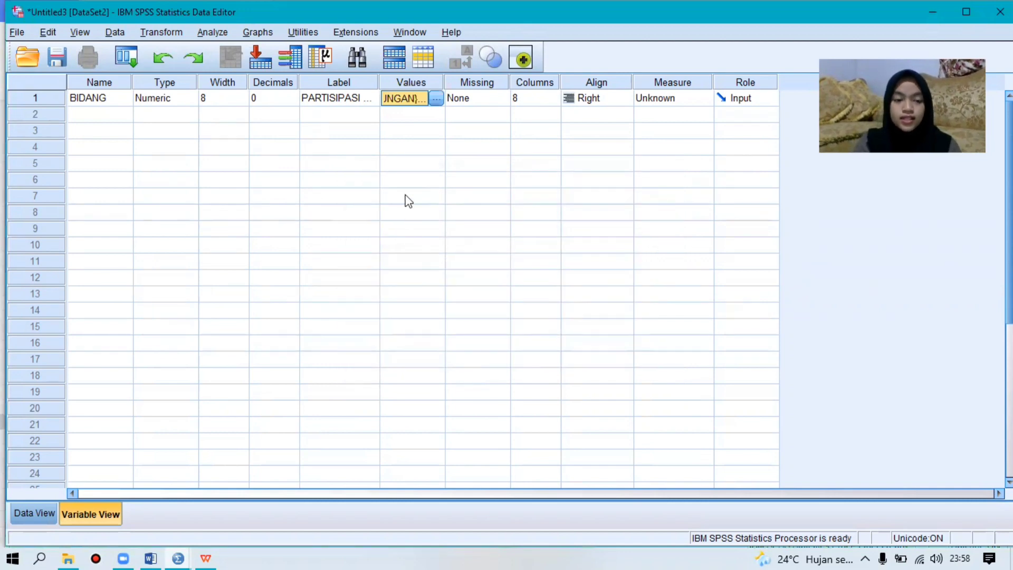
Select the first BIDANG data cell, then switch to CHI SQUARE.xlsx in WPS Office and copy C3:C52 of the Hasil koding sheet
{"action": "left_click", "coordinate": [33, 514]}
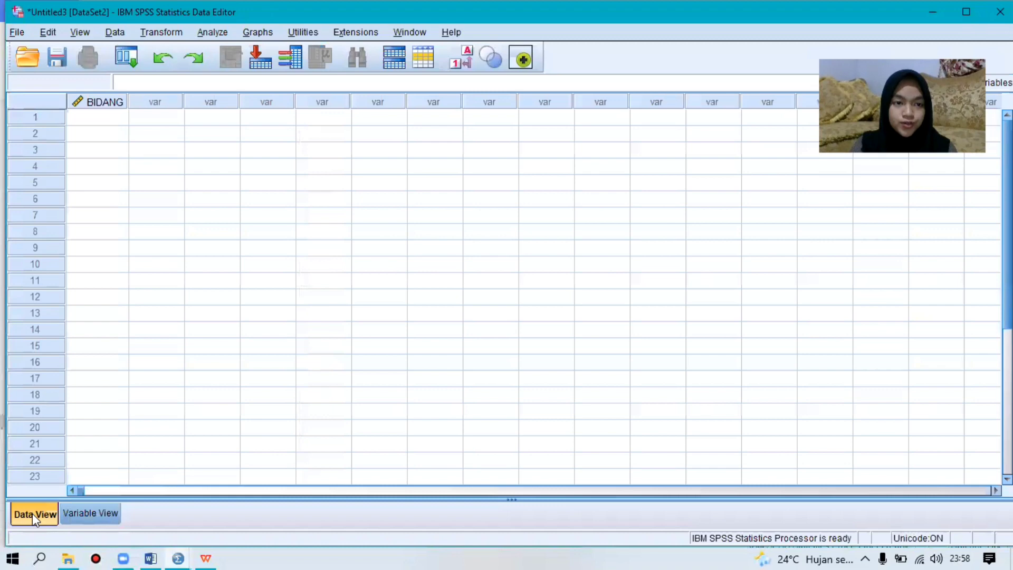
{"action": "left_click", "coordinate": [105, 120]}
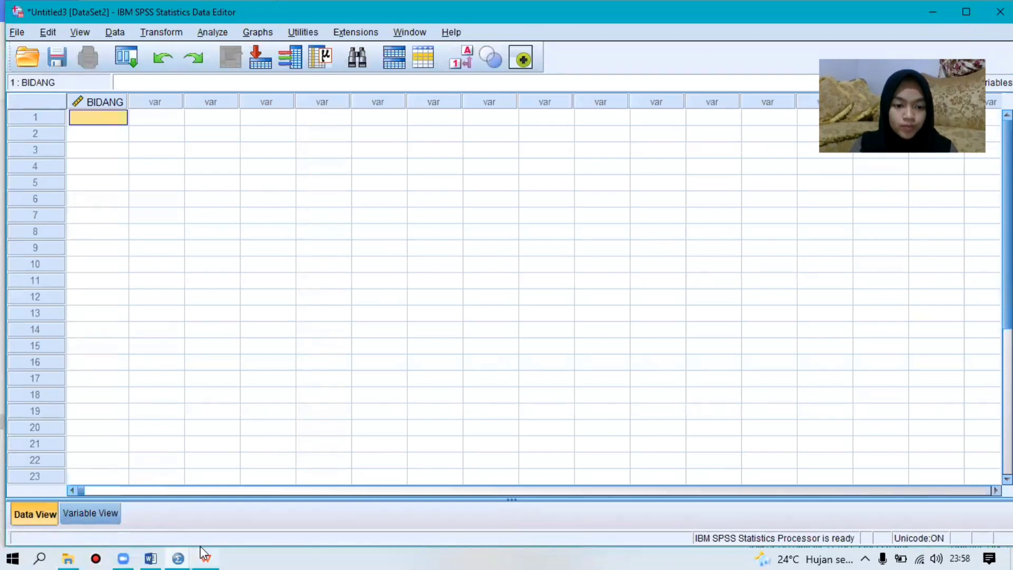
{"action": "mouse_move", "coordinate": [204, 557]}
{"action": "left_click", "coordinate": [214, 505]}
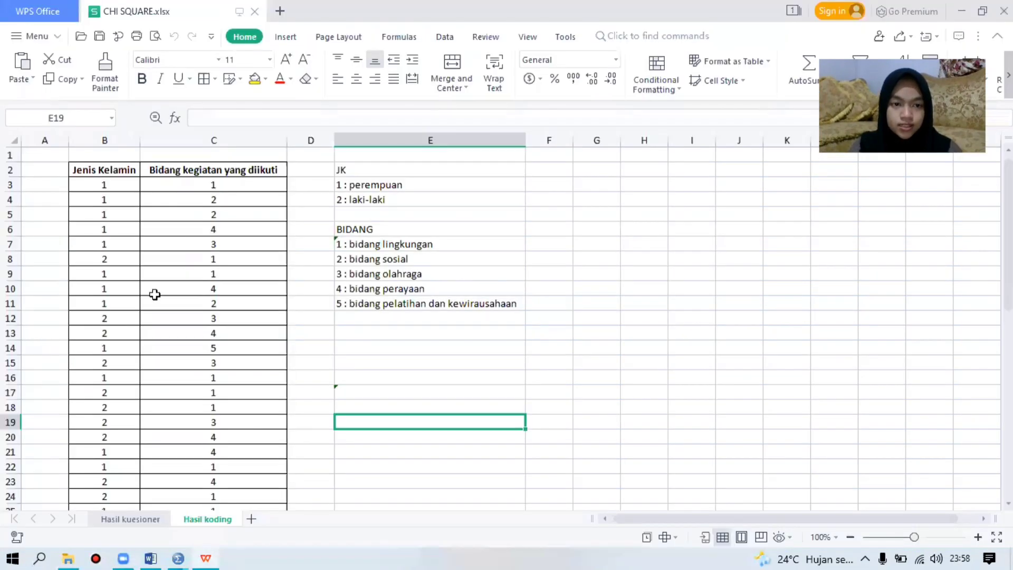
{"action": "left_click", "coordinate": [217, 184]}
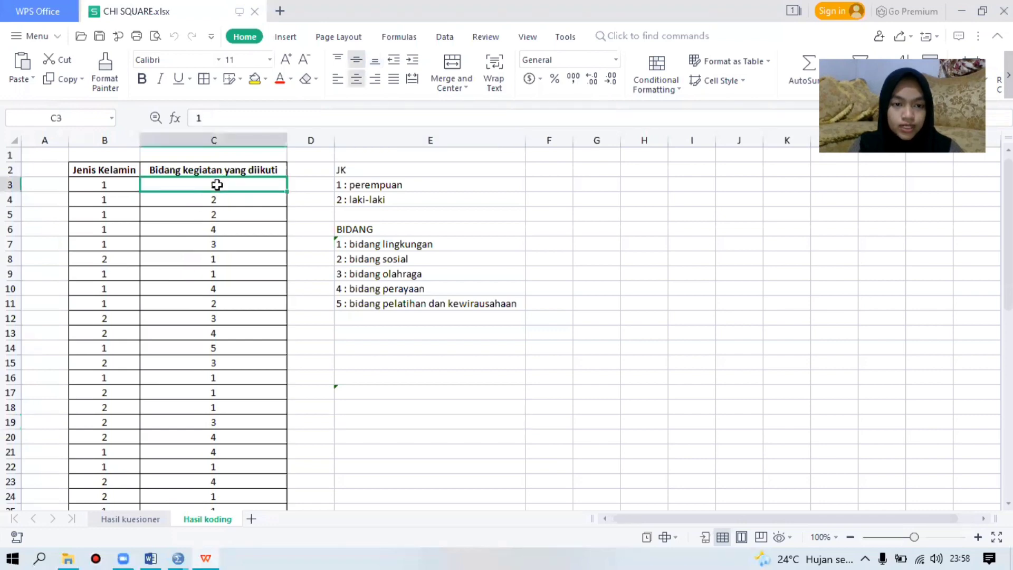
{"action": "left_click_drag", "start_coordinate": [217, 184], "coordinate": [239, 468]}
{"action": "key", "text": "ctrl+c"}
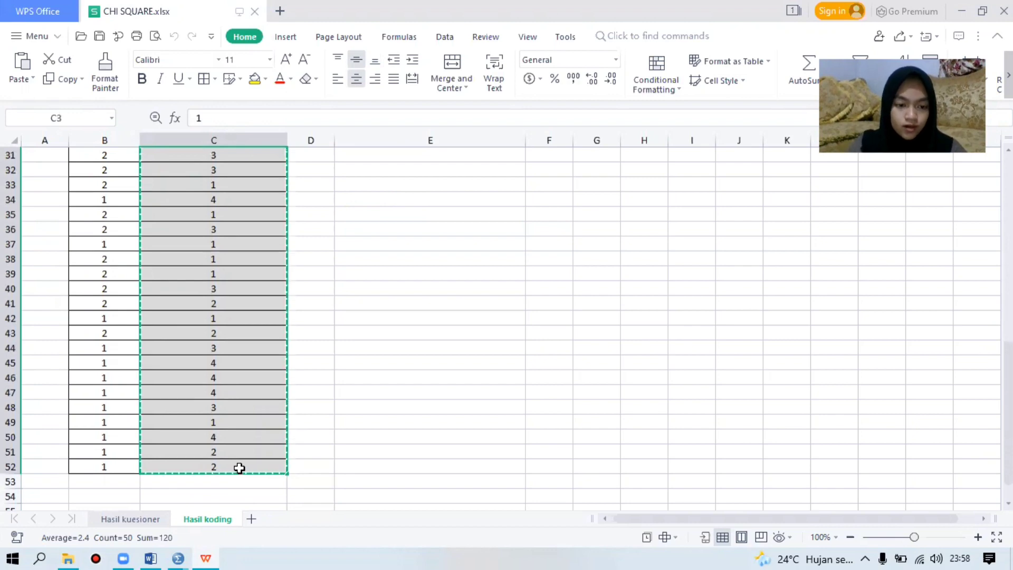
Switch back to the SPSS Untitled3 dataset and paste the copied codes into the BIDANG column from row 1
{"action": "mouse_move", "coordinate": [177, 555]}
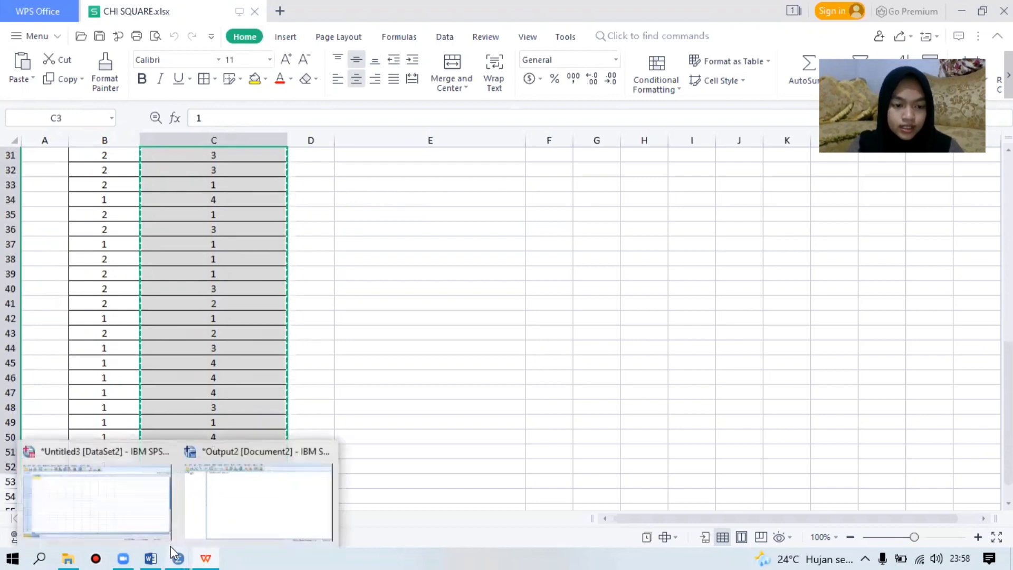
{"action": "left_click", "coordinate": [106, 518]}
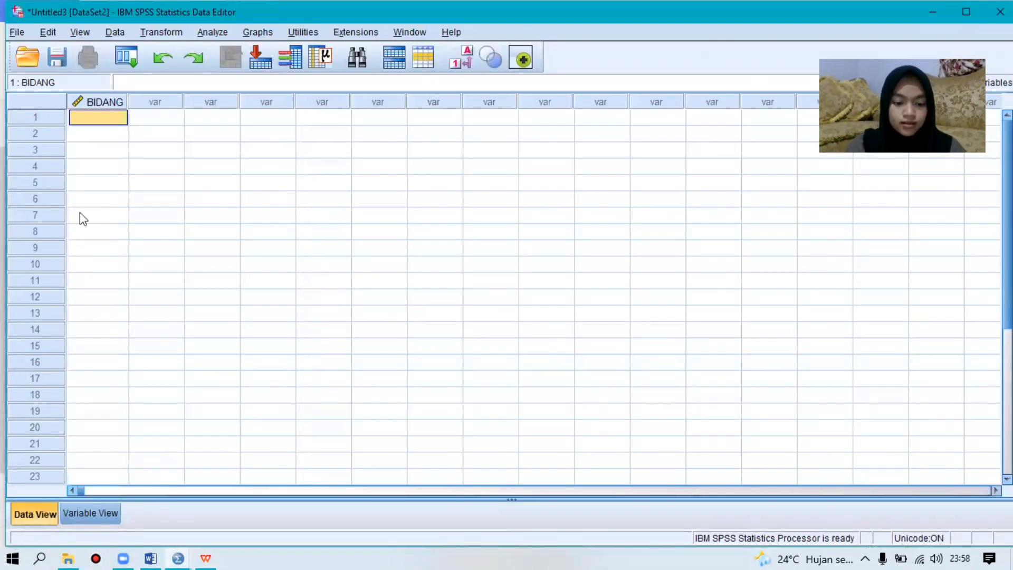
{"action": "key", "text": "ctrl+v"}
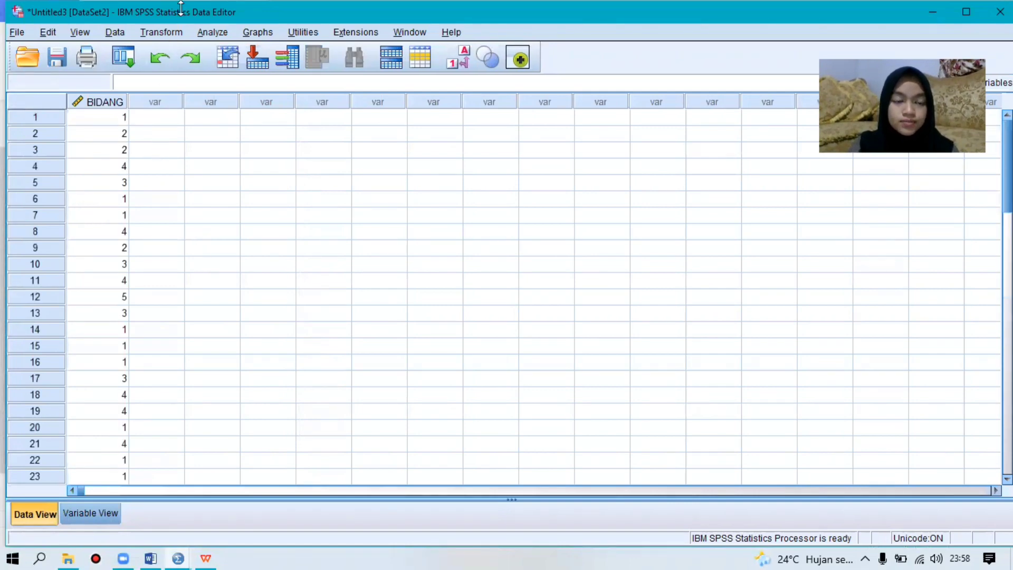
Run the legacy nonparametric Chi-square test on PARTISIPASI PEMUDA/I, with the range from the data and all categories equal
{"action": "left_click", "coordinate": [219, 32]}
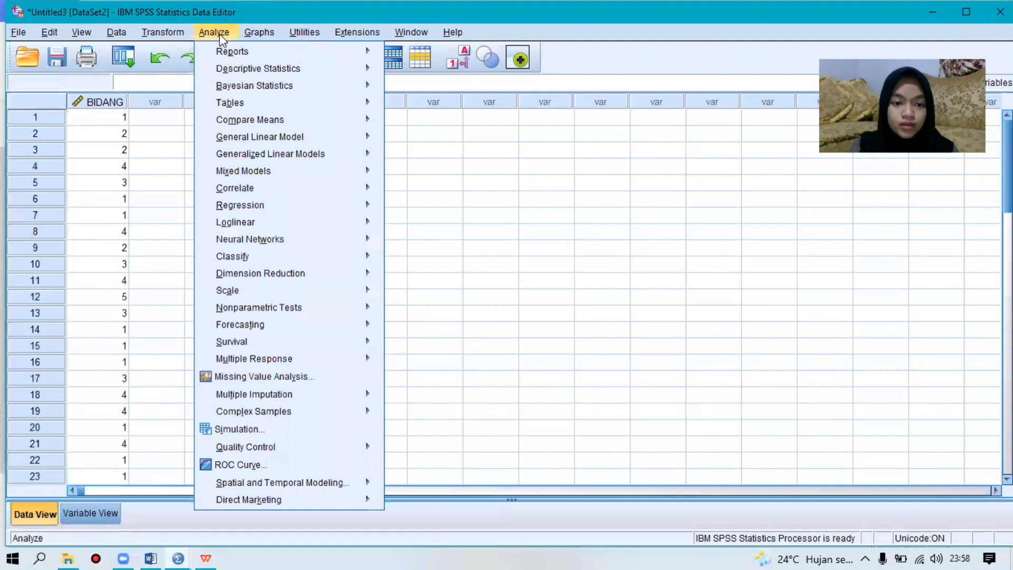
{"action": "mouse_move", "coordinate": [279, 308]}
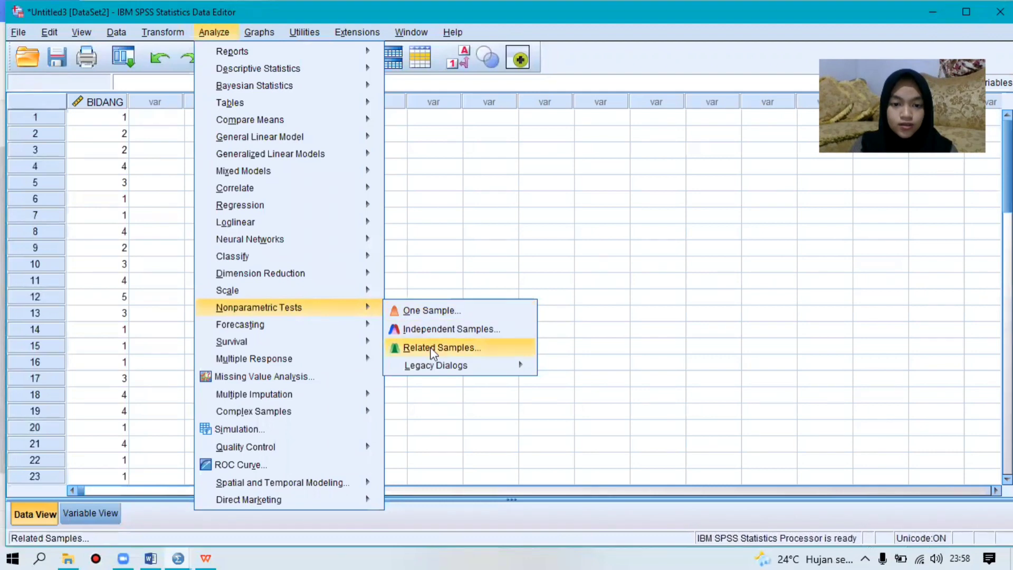
{"action": "mouse_move", "coordinate": [455, 366]}
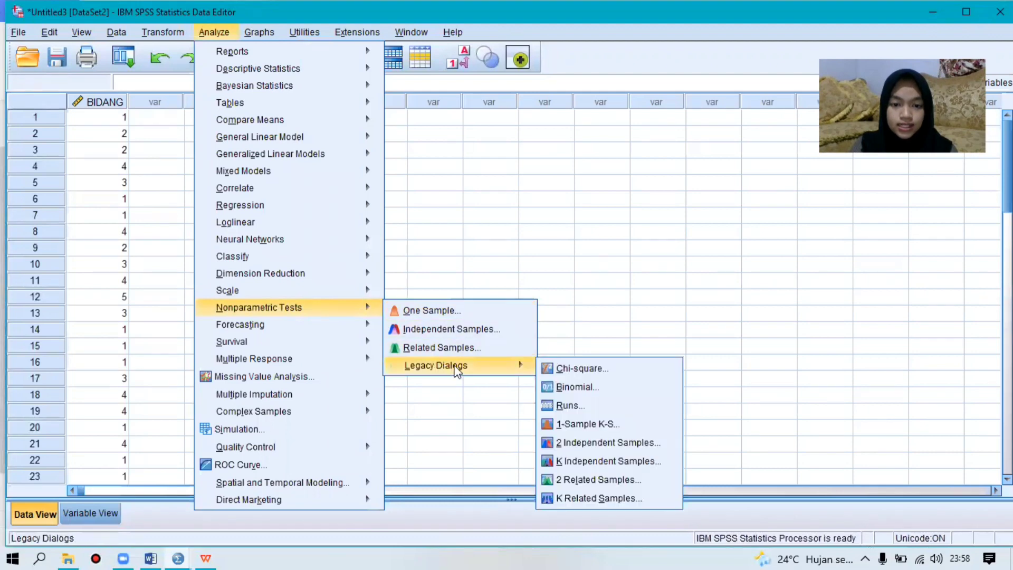
{"action": "left_click", "coordinate": [570, 373]}
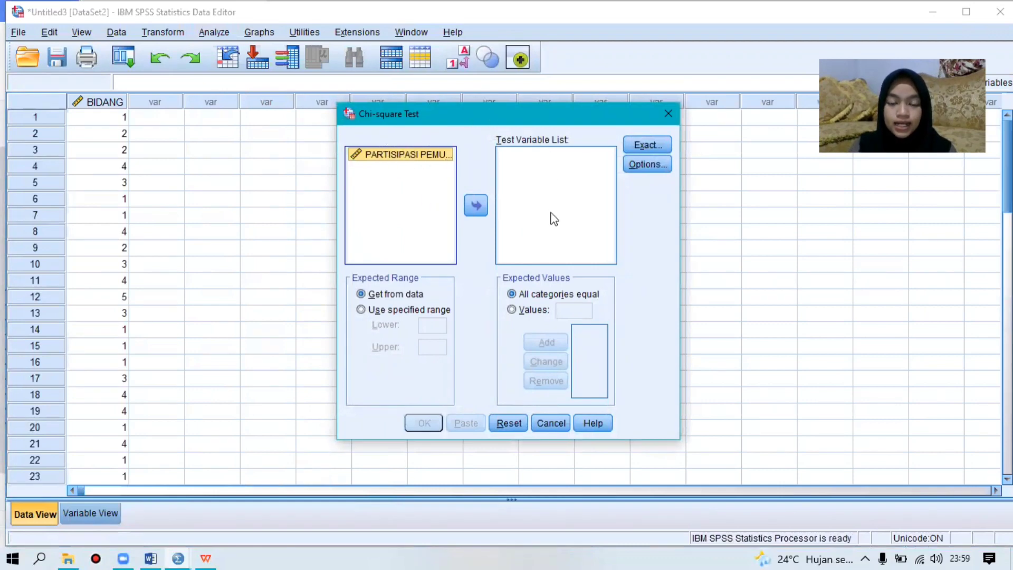
{"action": "left_click", "coordinate": [475, 205]}
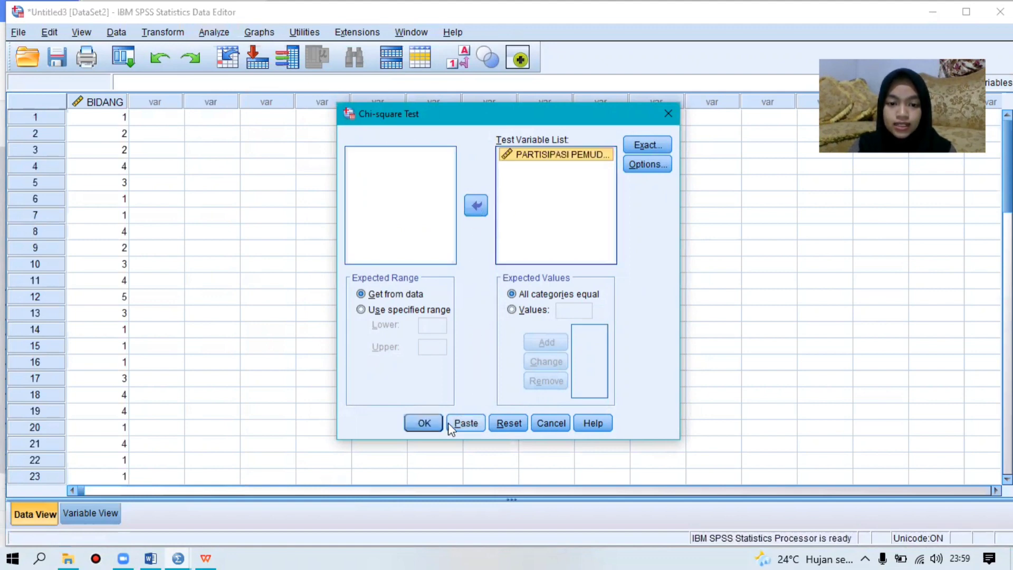
{"action": "left_click", "coordinate": [436, 424]}
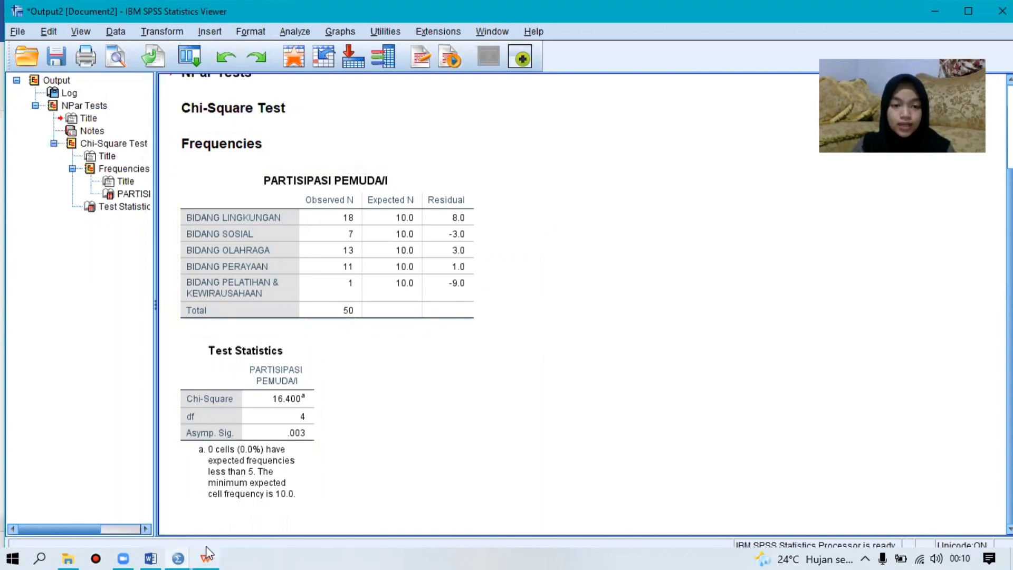
Read the Asymp. Sig. decision rules in the Word document aaa, and compare them with the Chi-Square Test tables in the SPSS output
{"action": "mouse_move", "coordinate": [192, 552]}
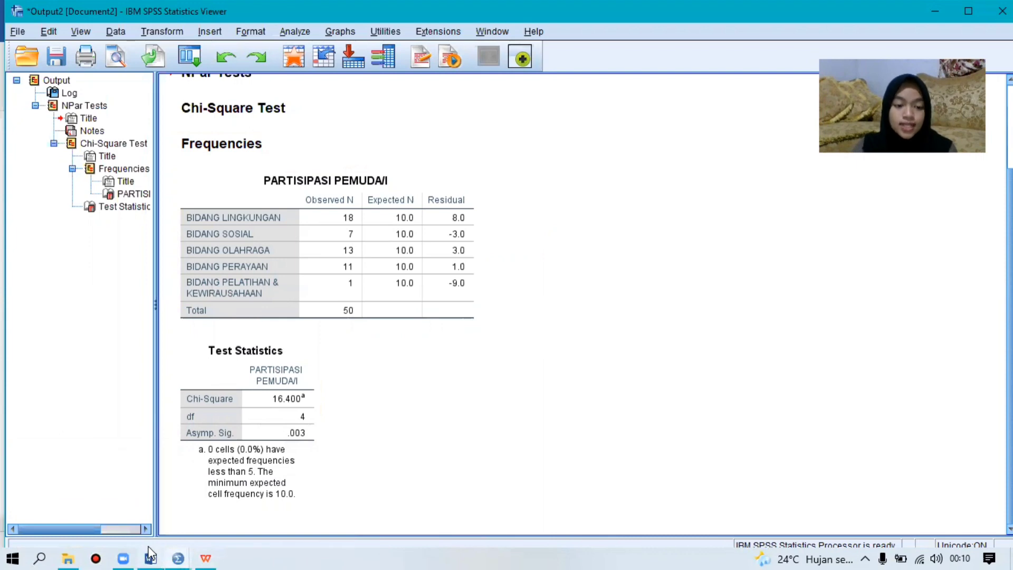
{"action": "left_click", "coordinate": [173, 525]}
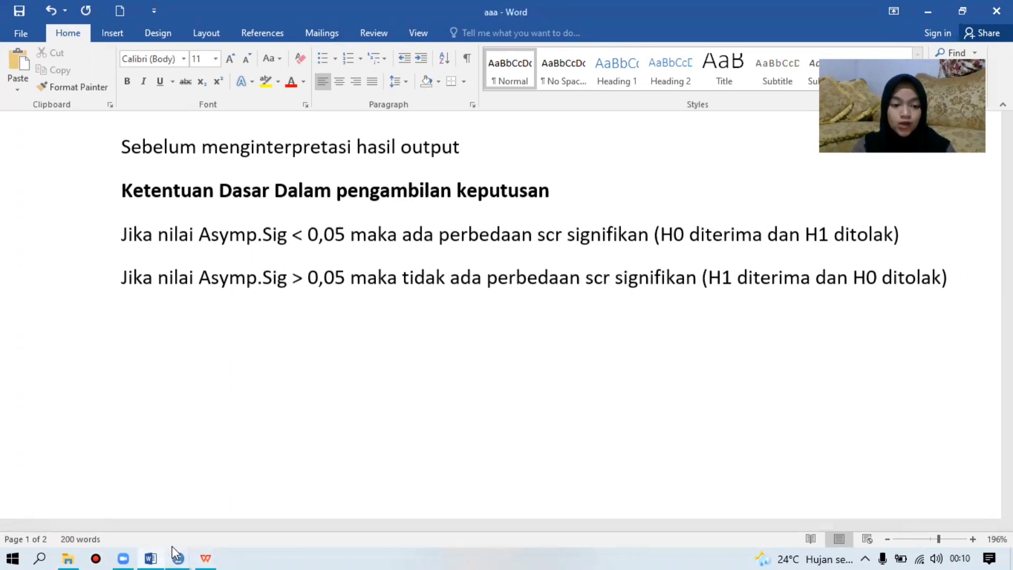
{"action": "mouse_move", "coordinate": [174, 551]}
{"action": "left_click", "coordinate": [214, 516]}
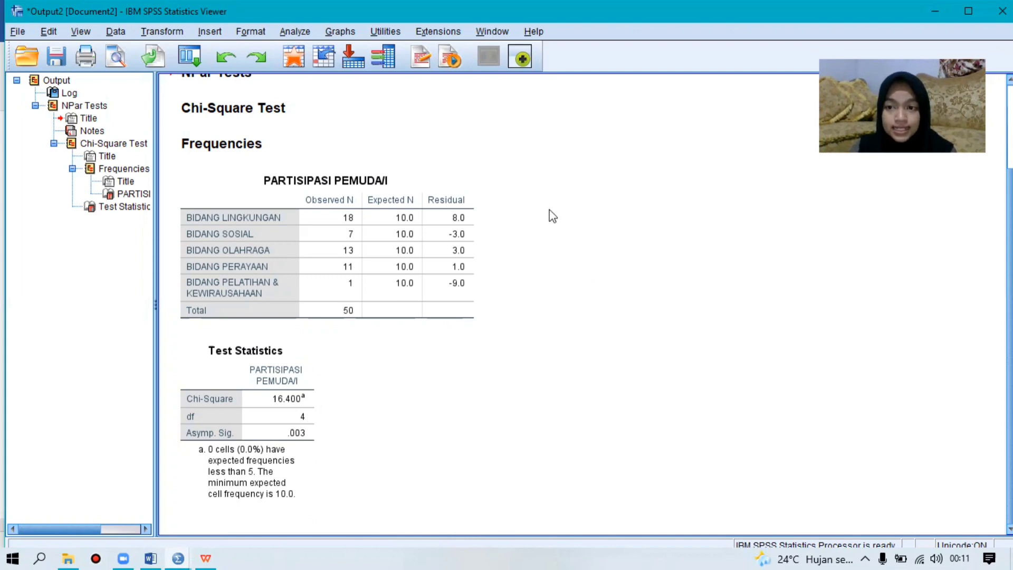
{"action": "left_click", "coordinate": [463, 306]}
{"action": "left_click", "coordinate": [416, 342]}
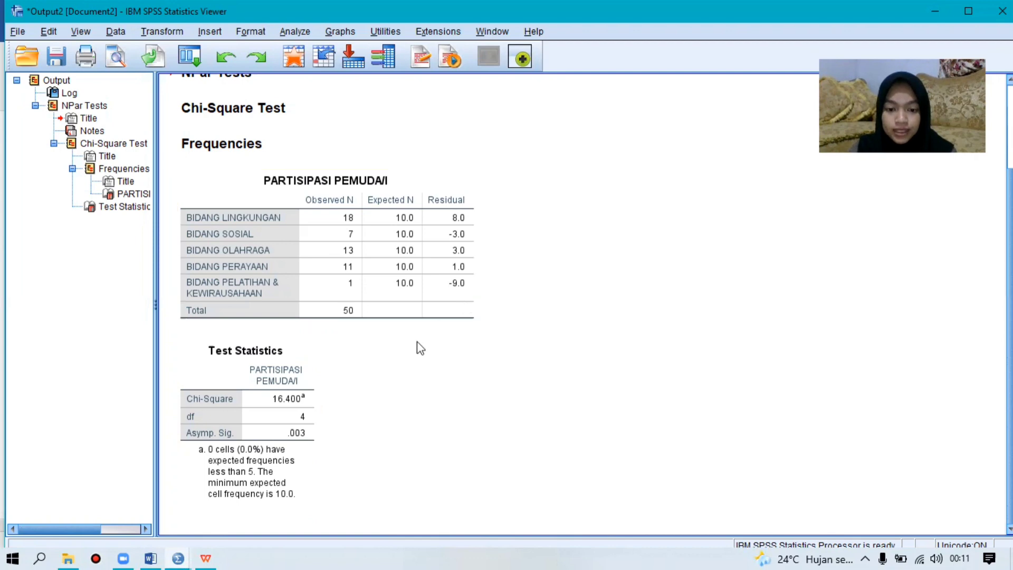